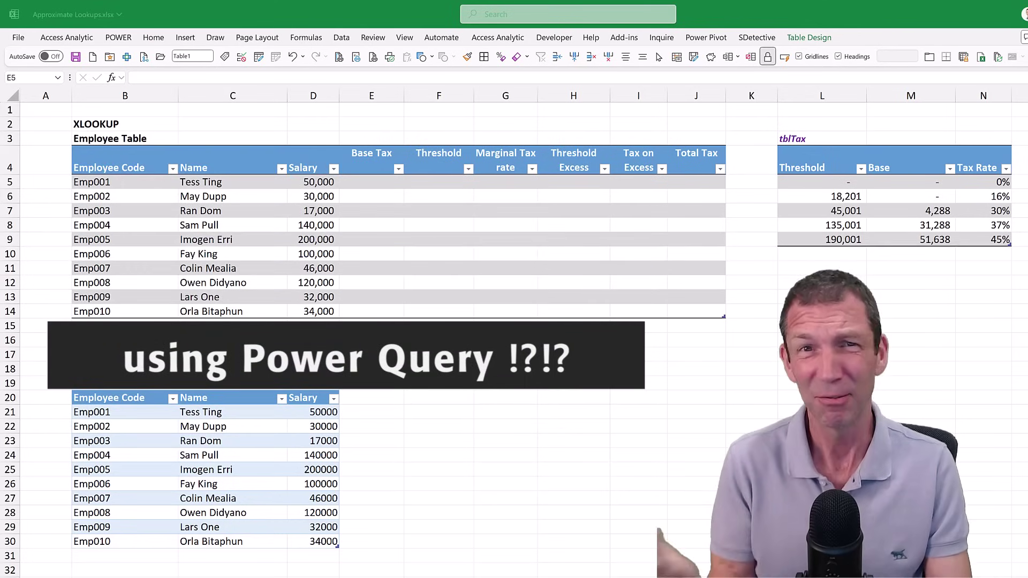
click(360, 182)
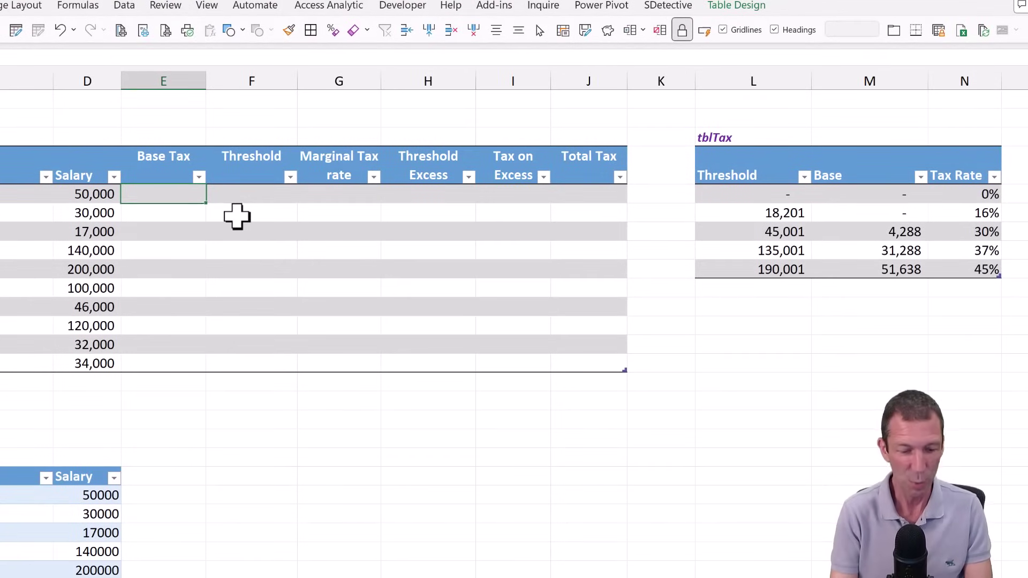
text(=xl)
key(Tab)
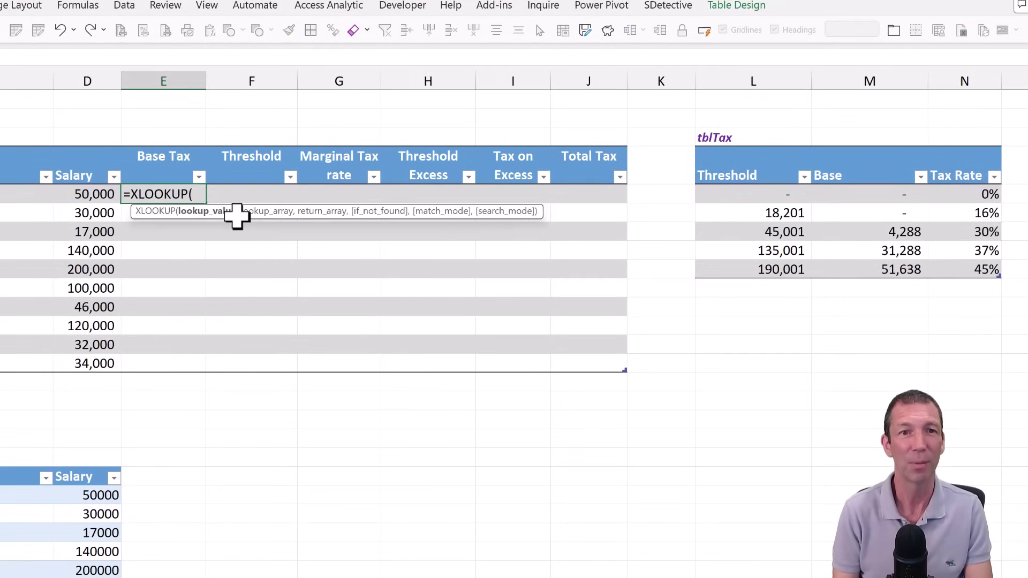
key(Left)
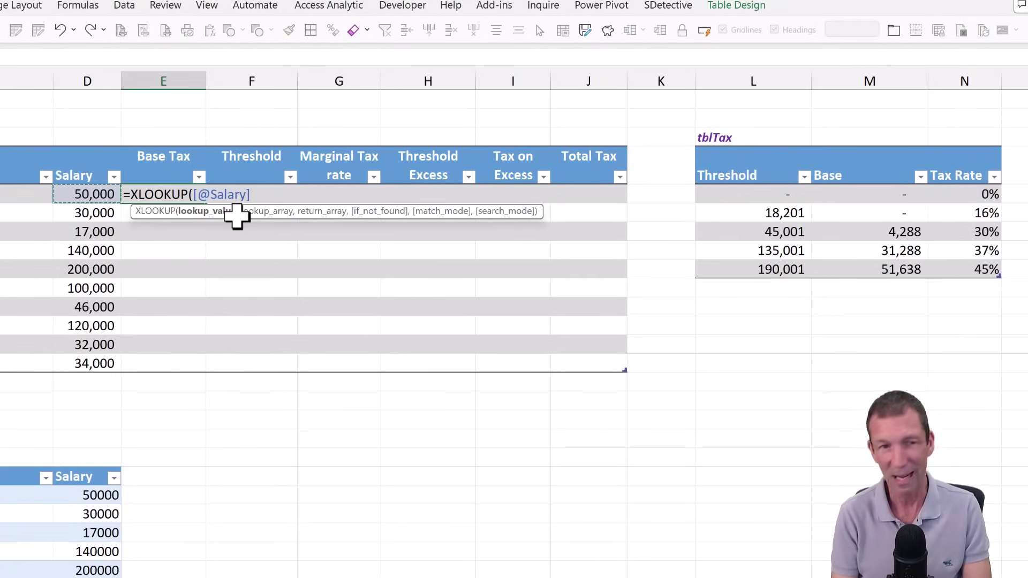
text(,)
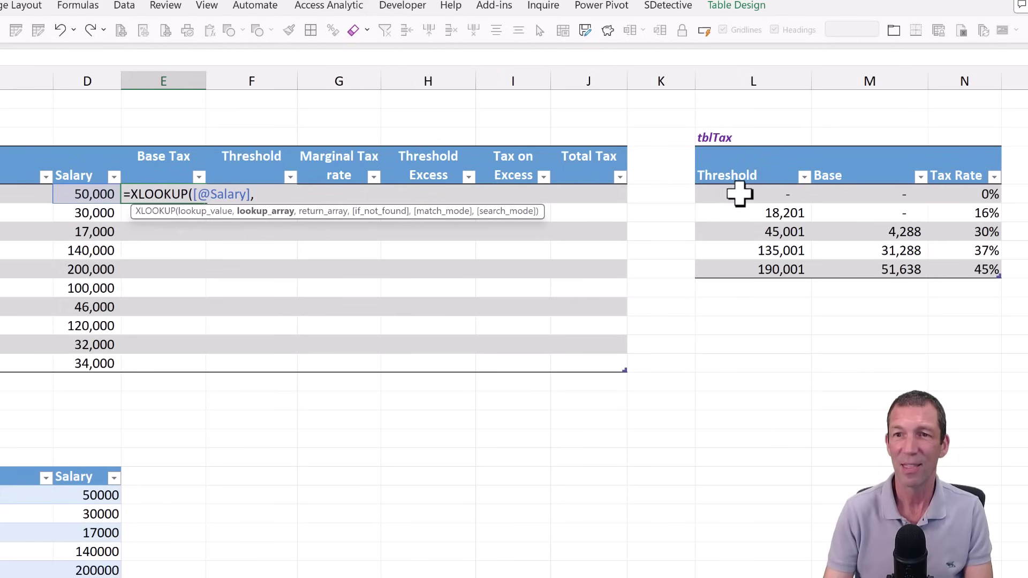
click(745, 193)
drag(746, 193, 754, 265)
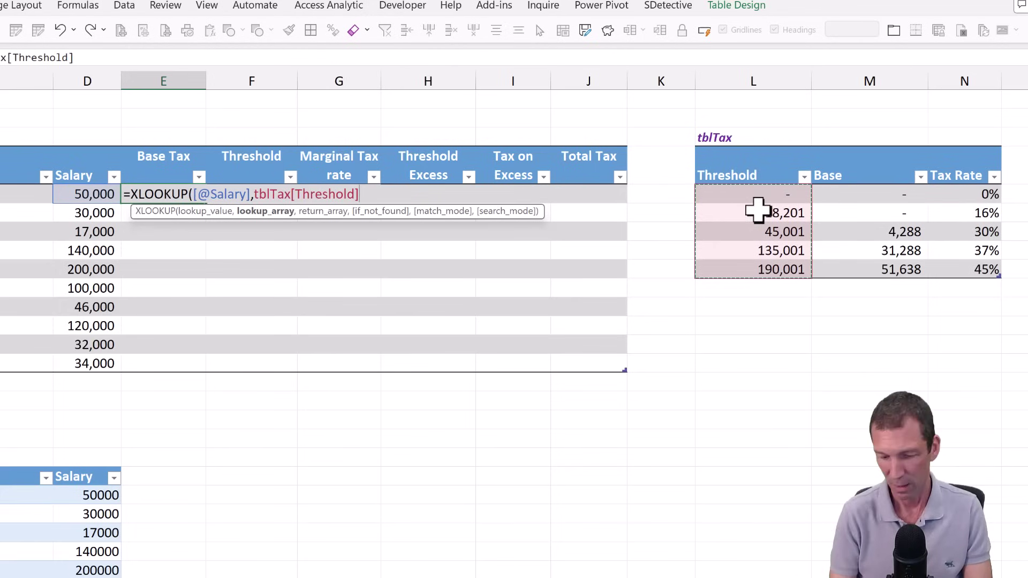
text(,)
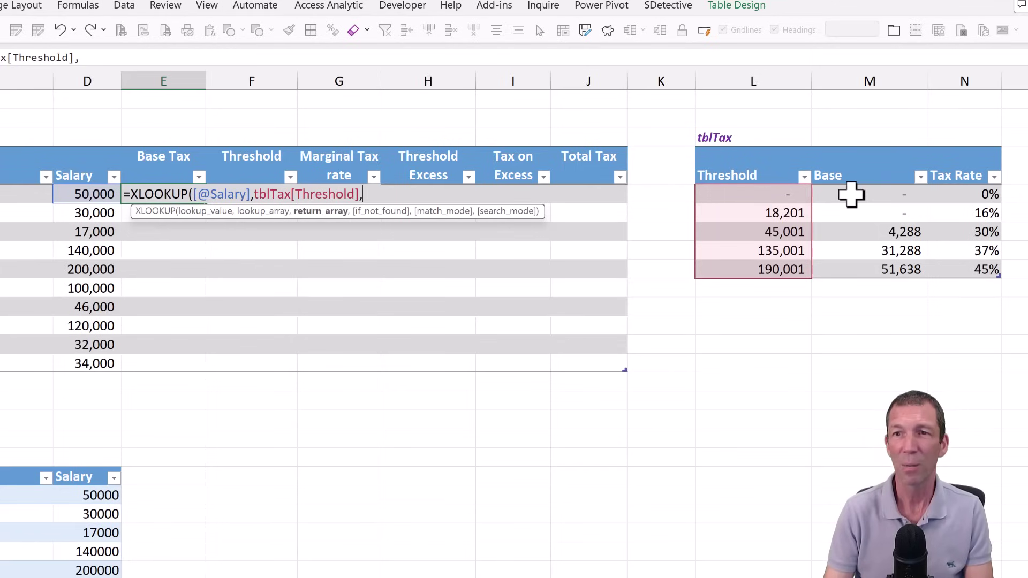
drag(851, 194, 861, 274)
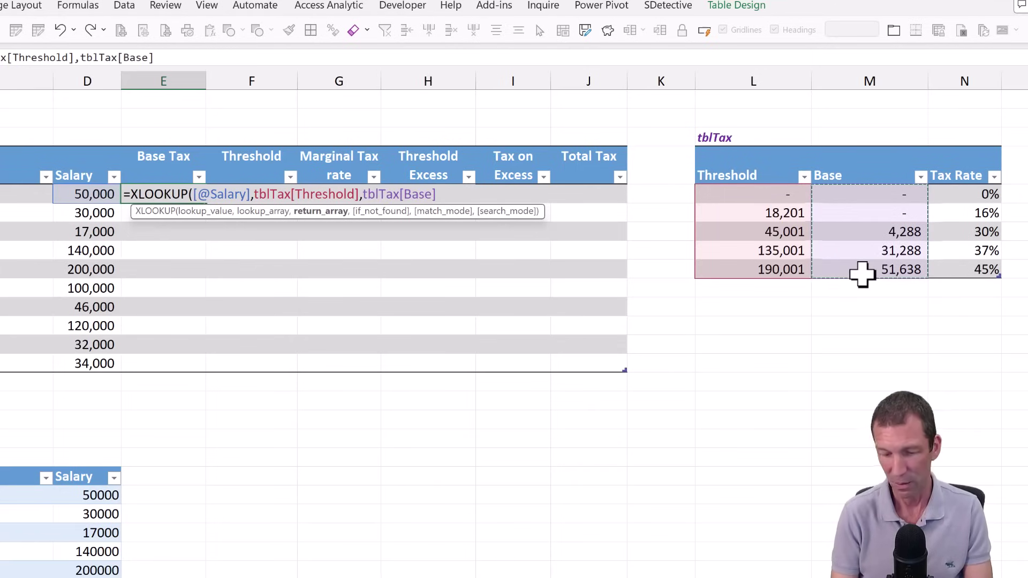
text(,,)
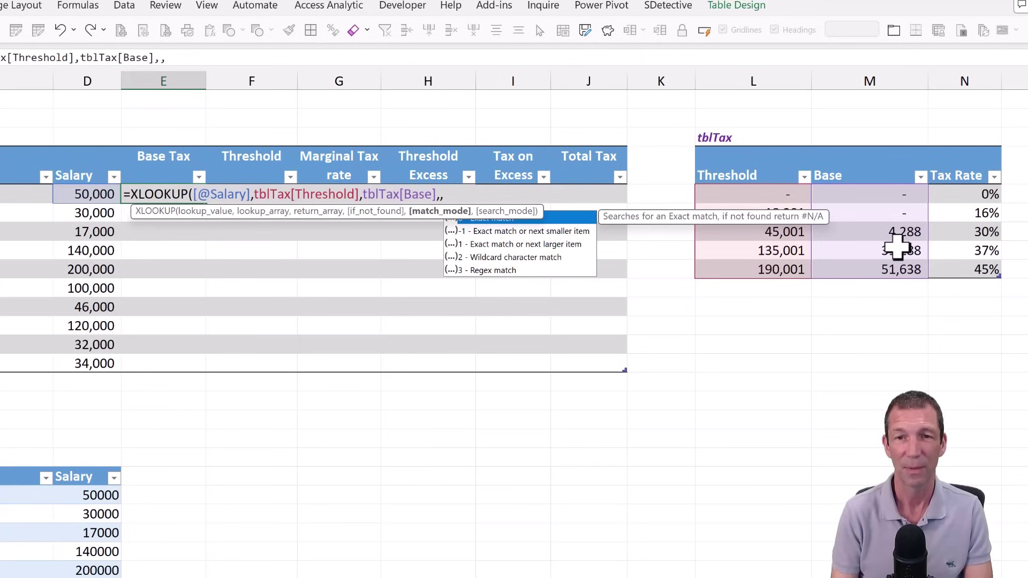
text(-1)
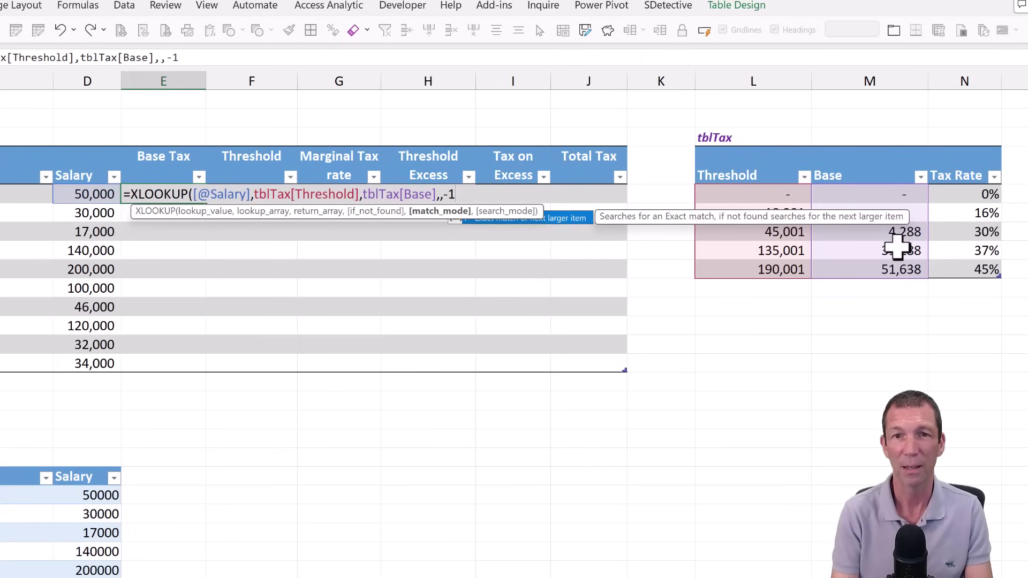
text())
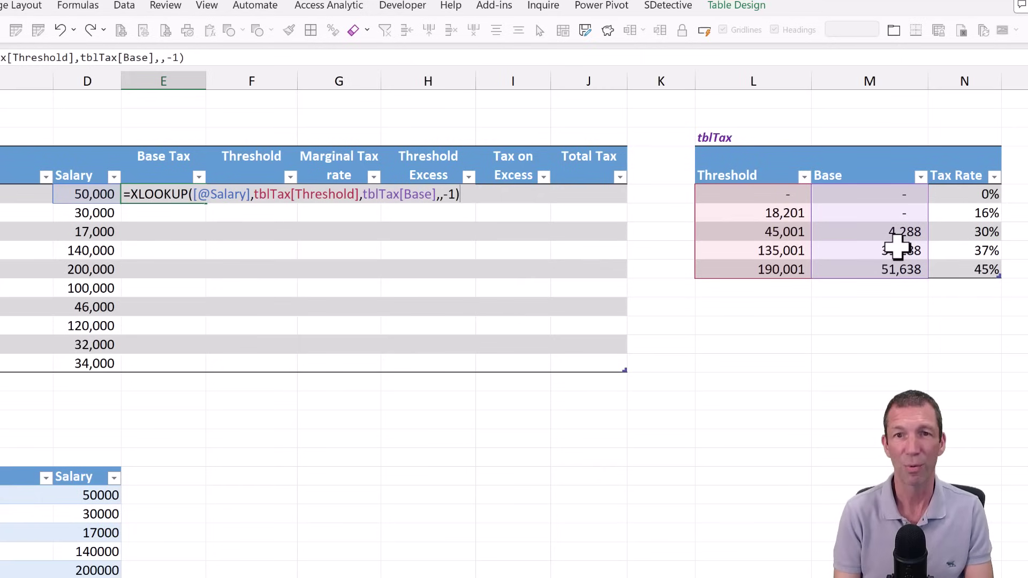
key(Return)
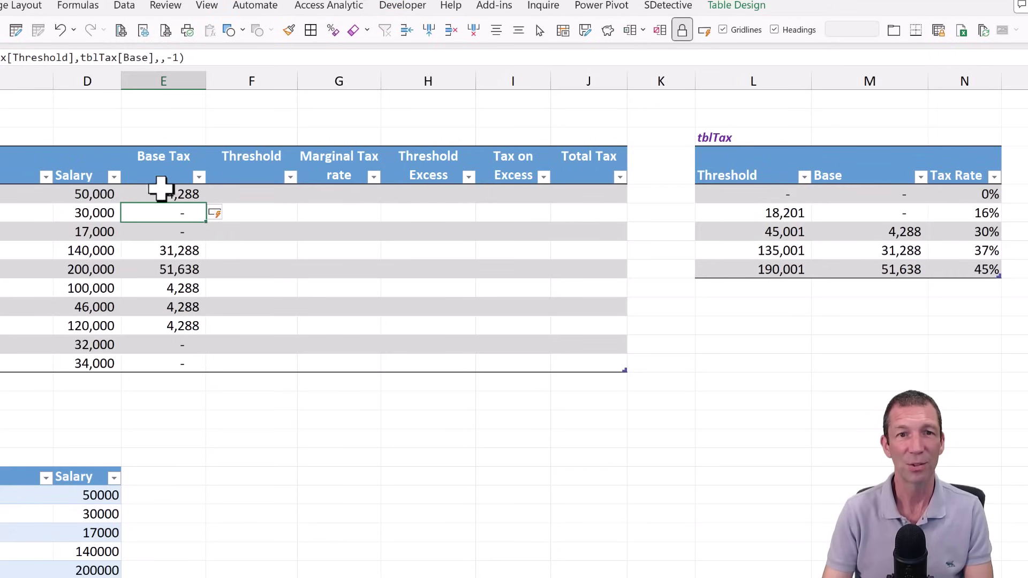
- Copy the Base Tax formula into F5 and change its return array to tblTax[Threshold]
click(160, 190)
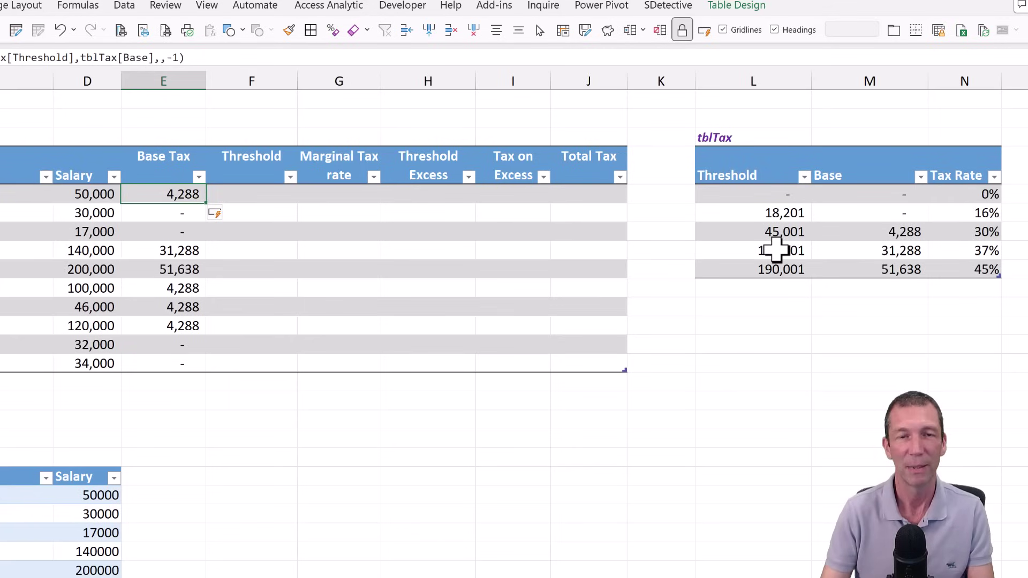
key(Right)
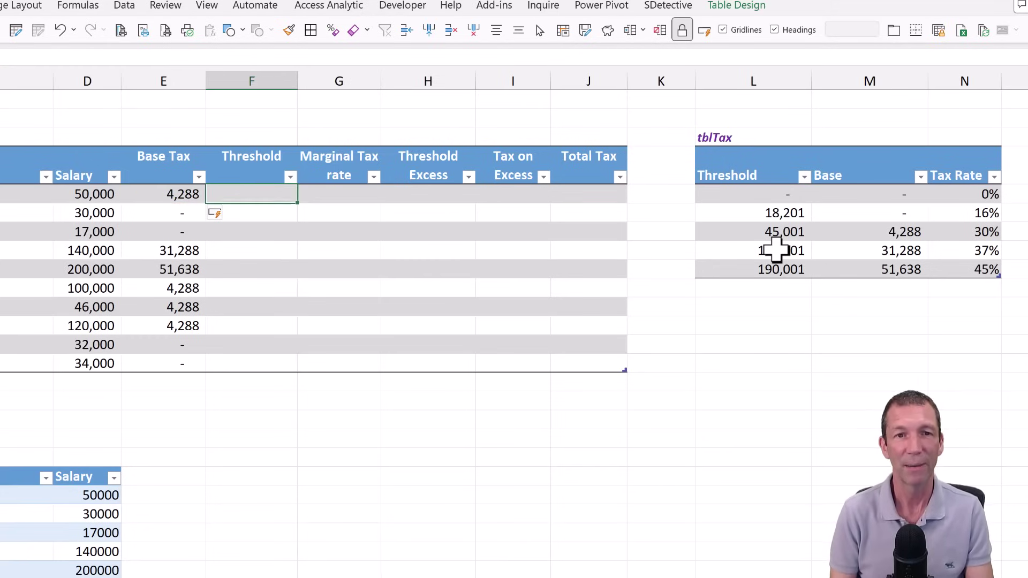
key(Left)
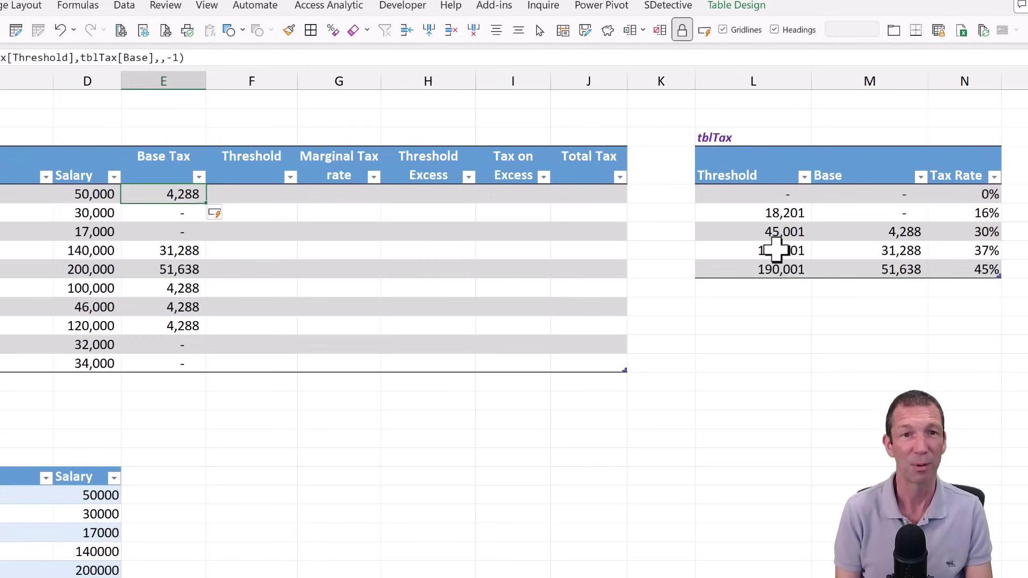
key(ctrl+c)
key(Right)
key(ctrl+v)
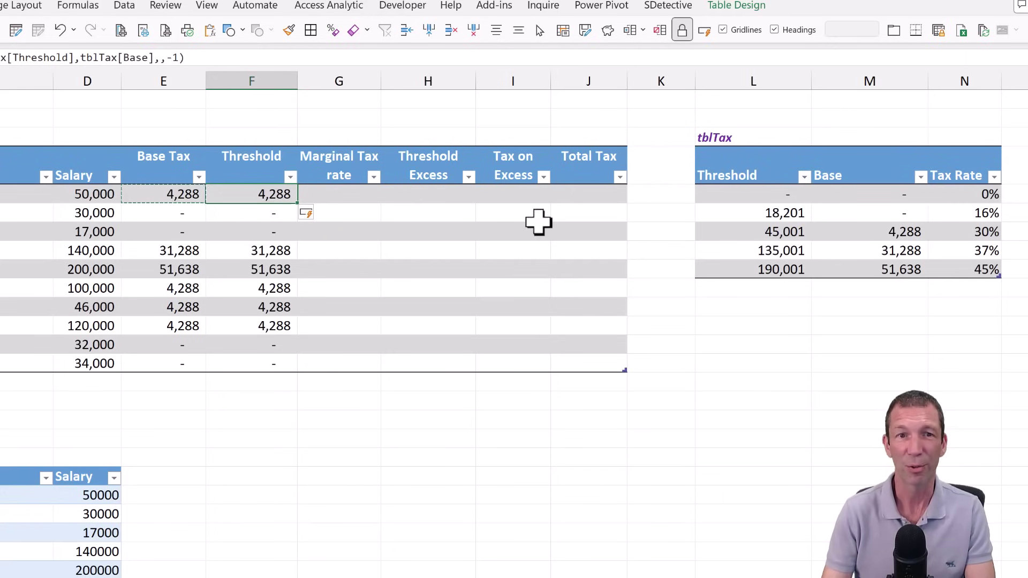
double_click(243, 192)
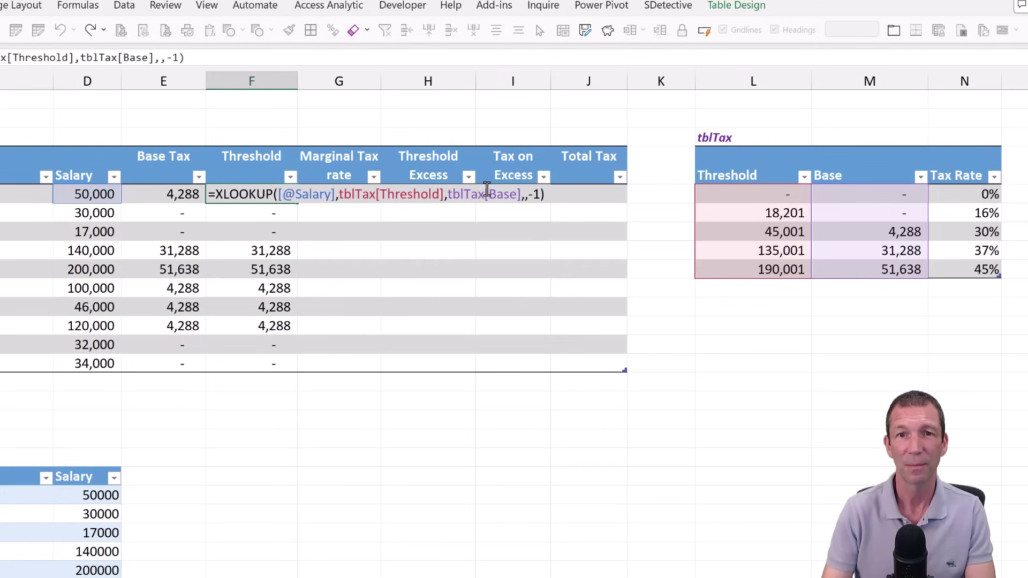
click(493, 195)
text(t)
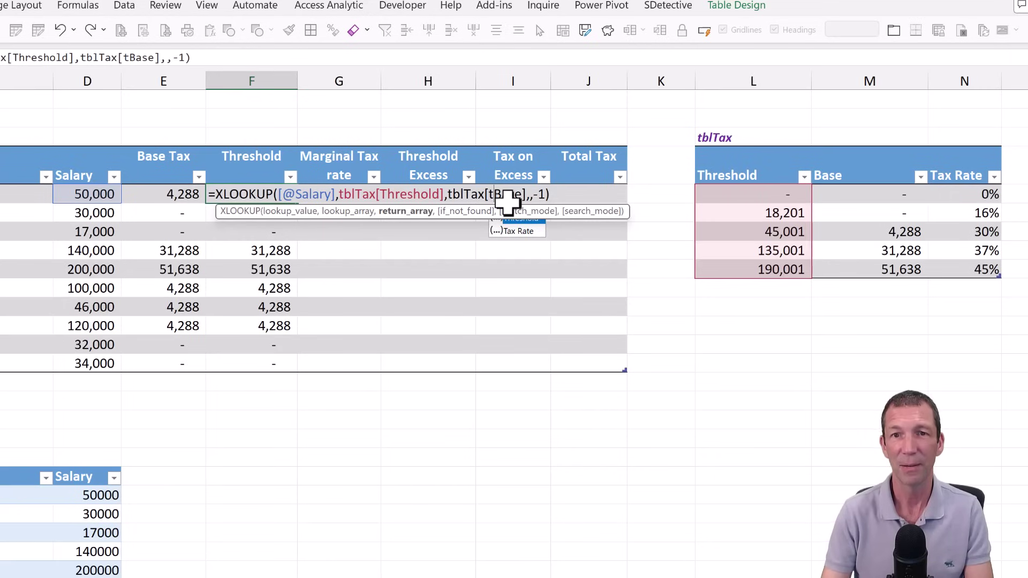
drag(220, 205, 245, 121)
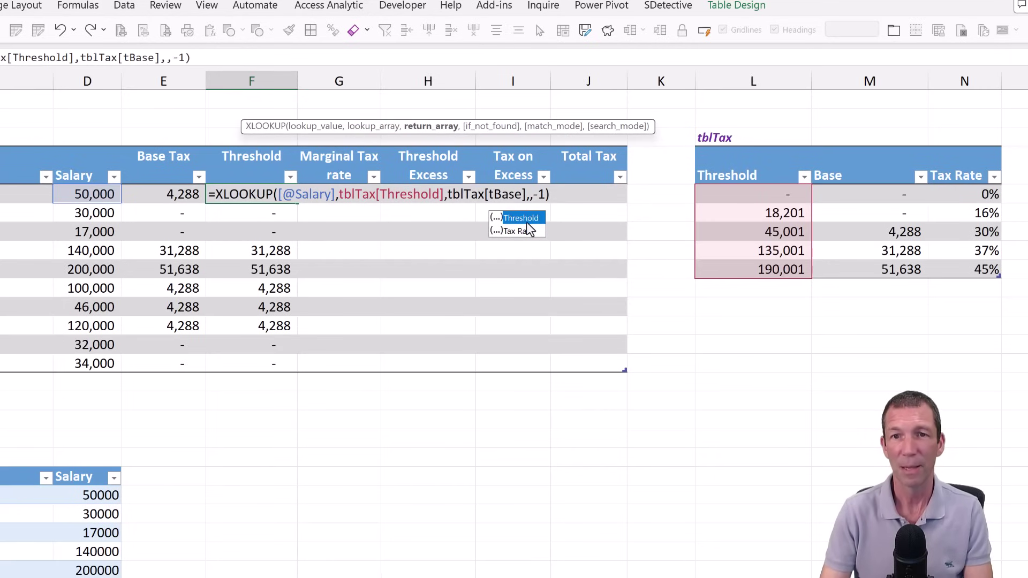
key(Tab)
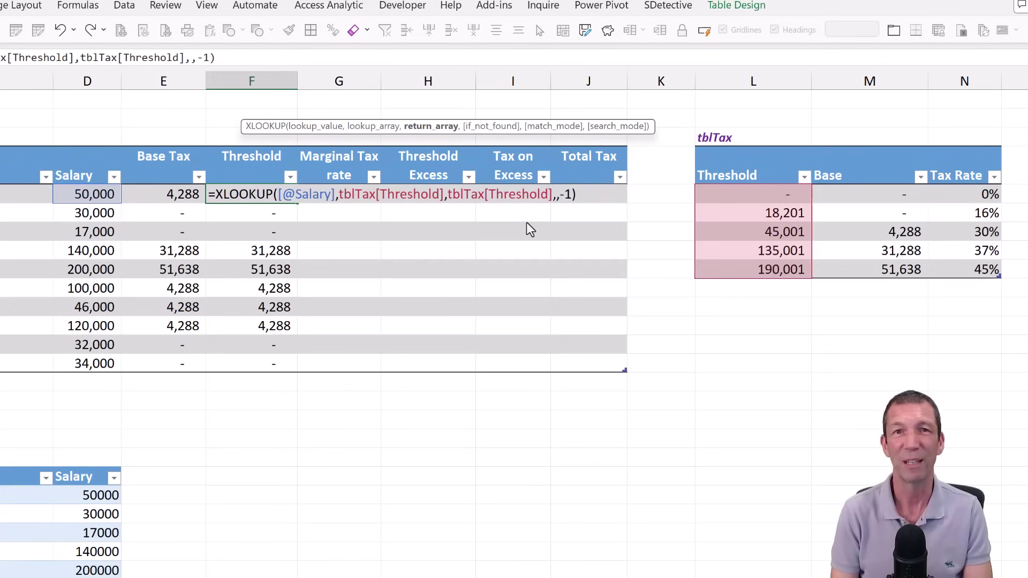
key(ctrl+Return)
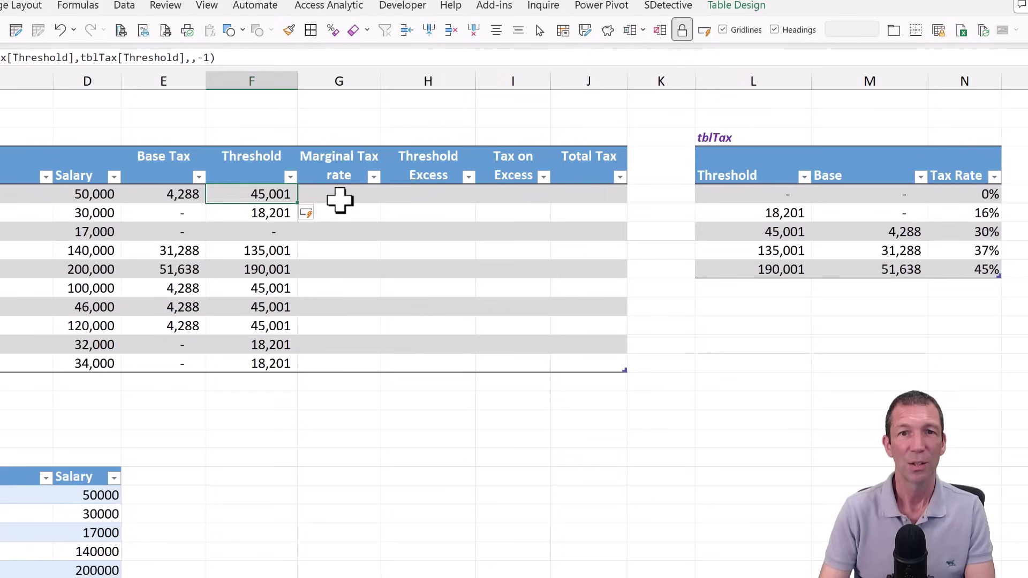
- Copy the Threshold formula into G5 and change its return array to tblTax[Tax Rate]
click(339, 195)
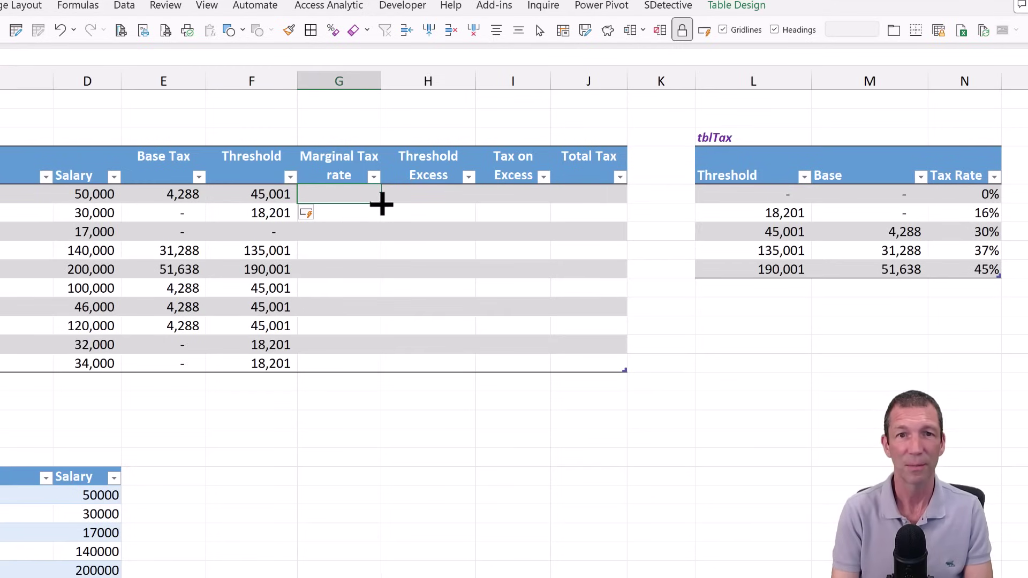
key(Left)
key(ctrl+c)
key(Right)
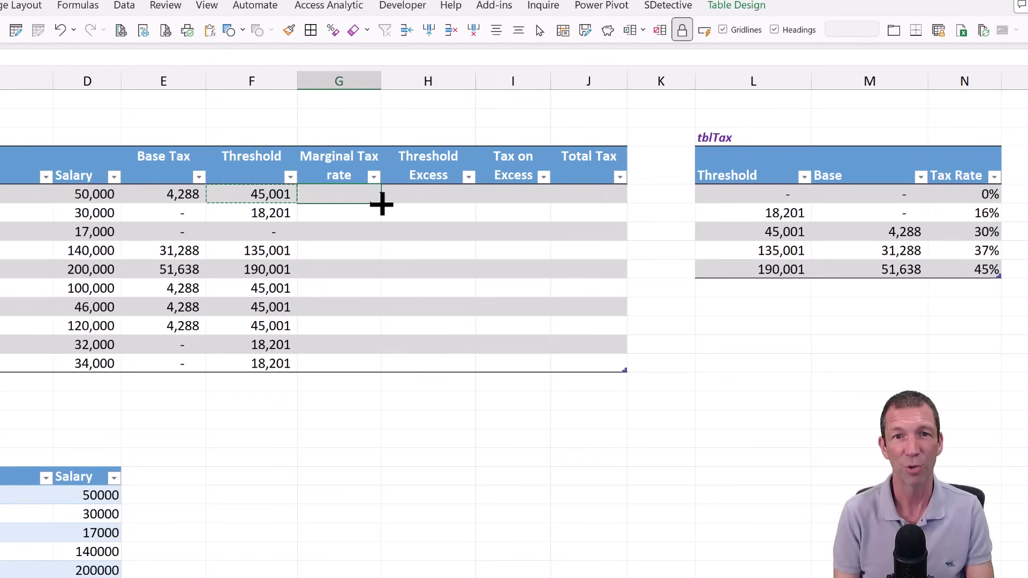
key(ctrl+v)
key(F2)
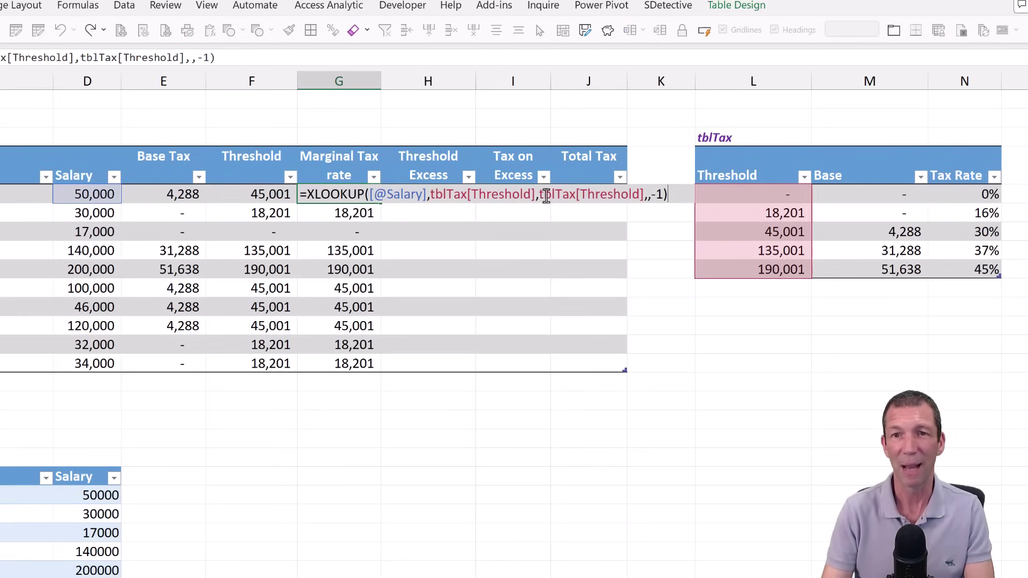
click(580, 195)
text(ta)
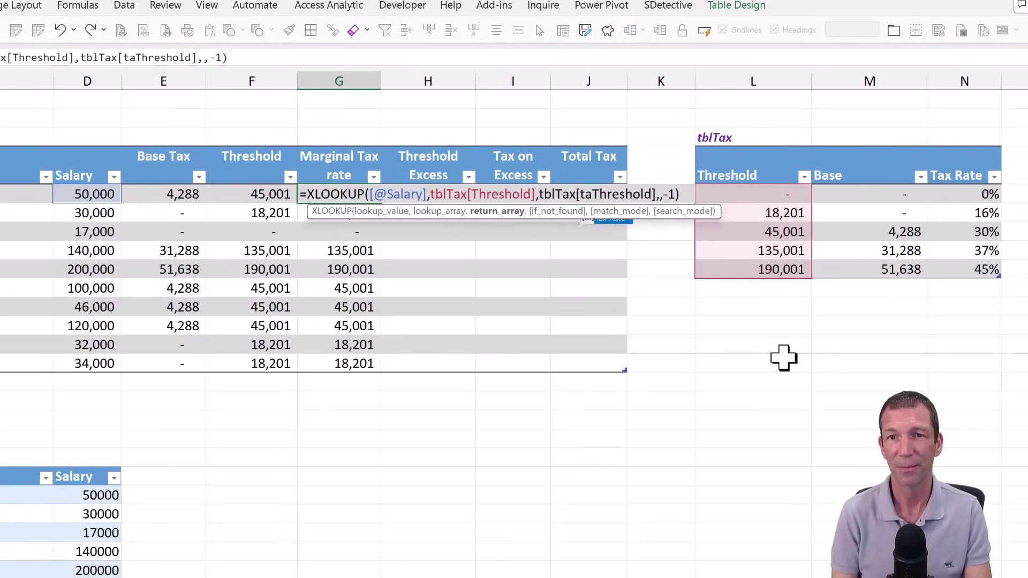
key(Tab)
key(Return)
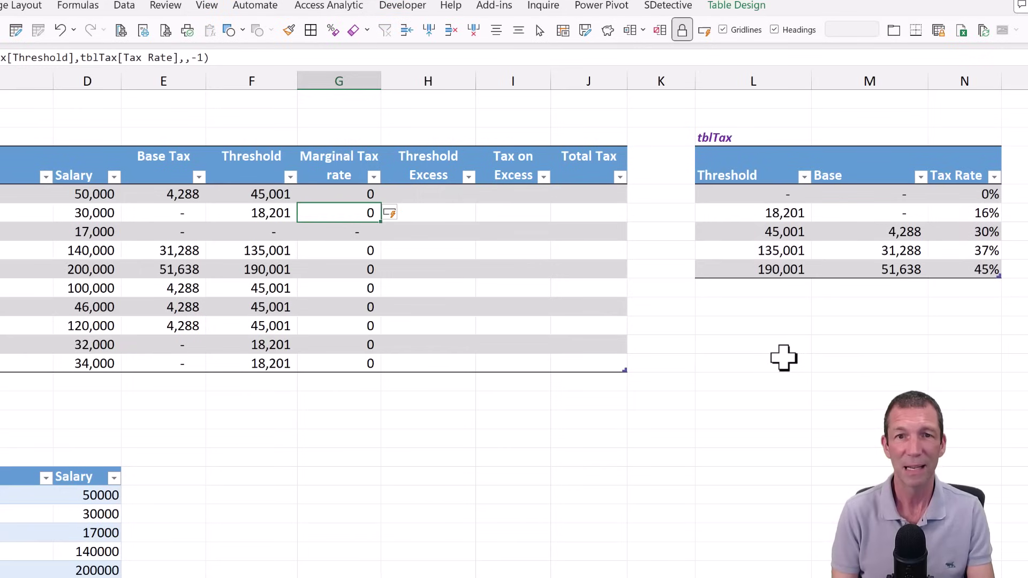
- Format all Marginal Tax rate results as percentages
key(ctrl+shift+Down)
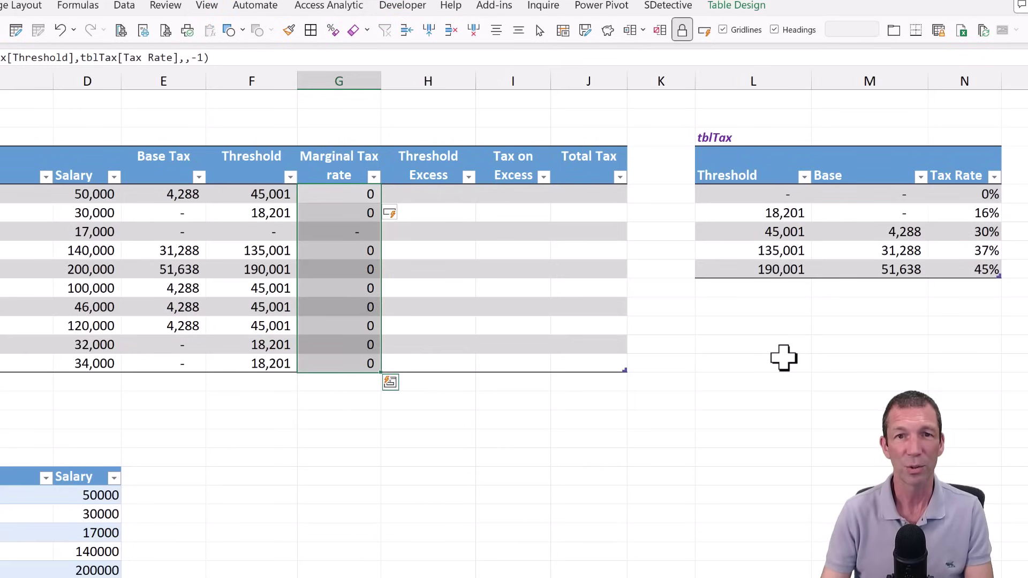
click(1, 5)
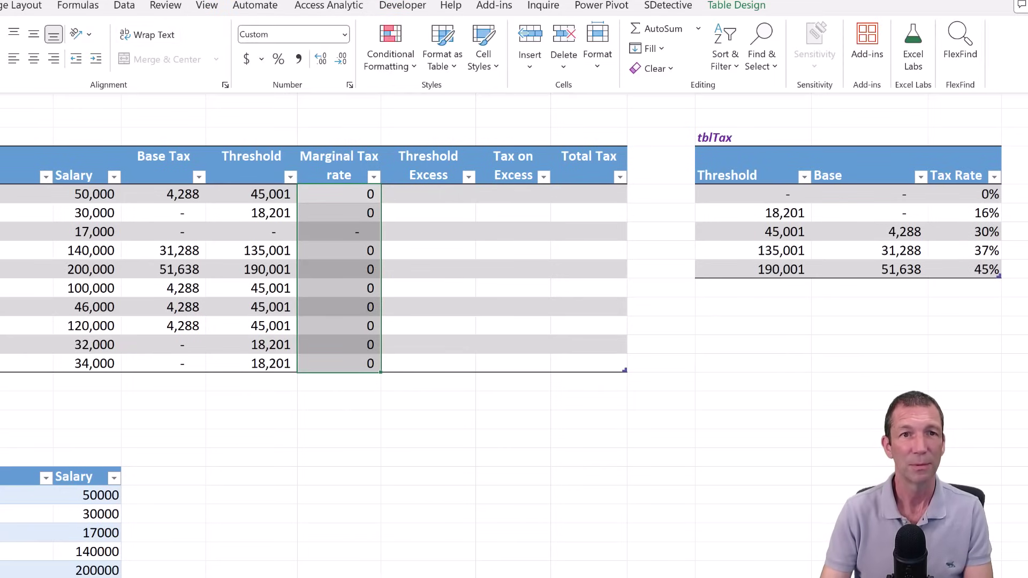
click(279, 60)
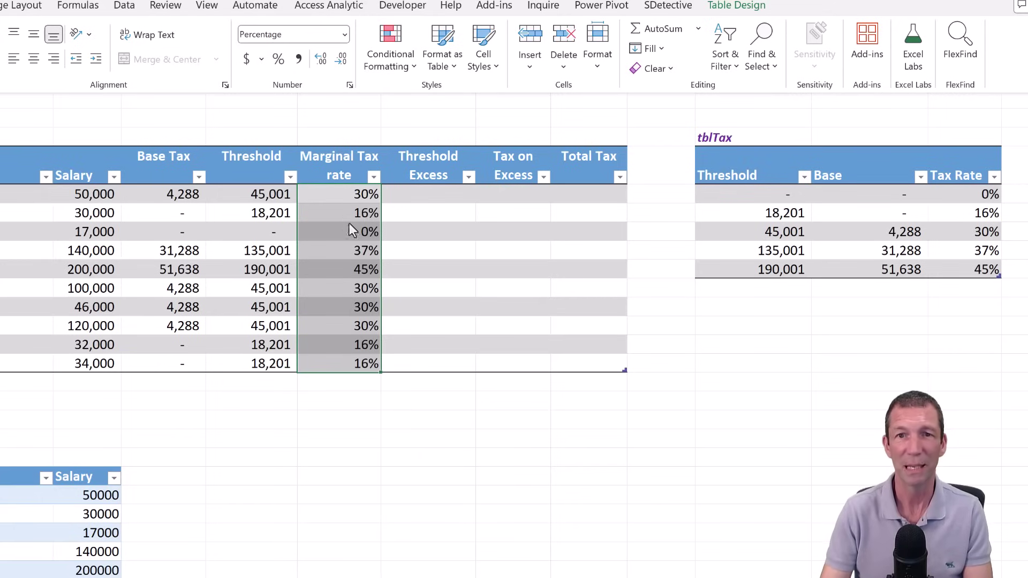
click(427, 195)
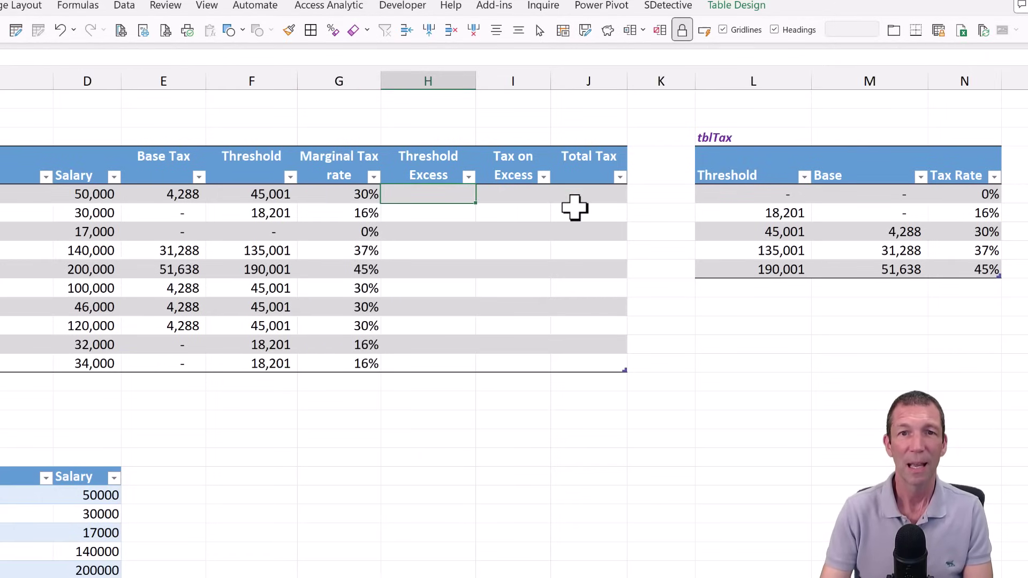
text(=)
key(Left)
key(Left)
key(Left)
key(Left)
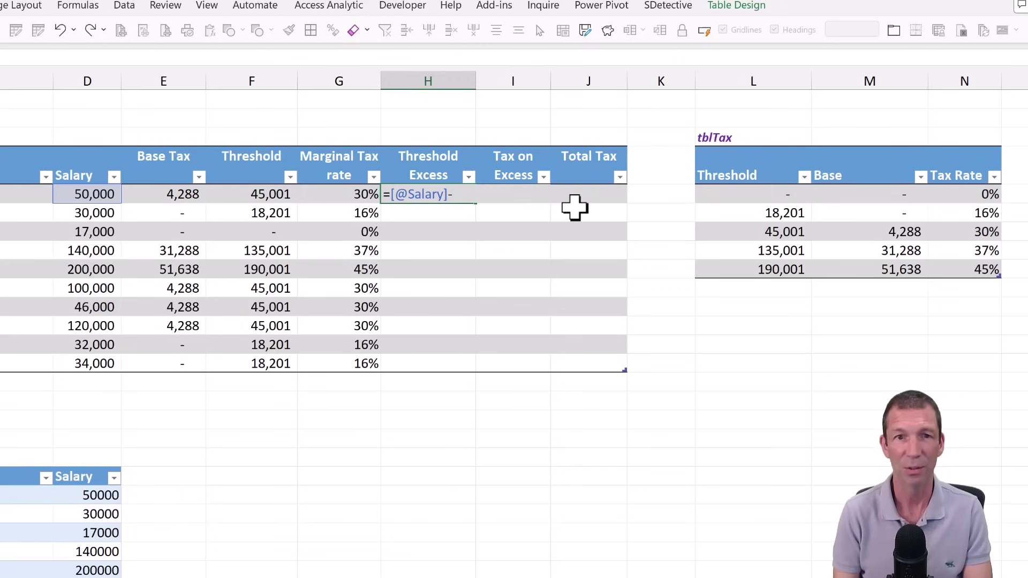
text(-)
key(Left)
key(Left)
key(Return)
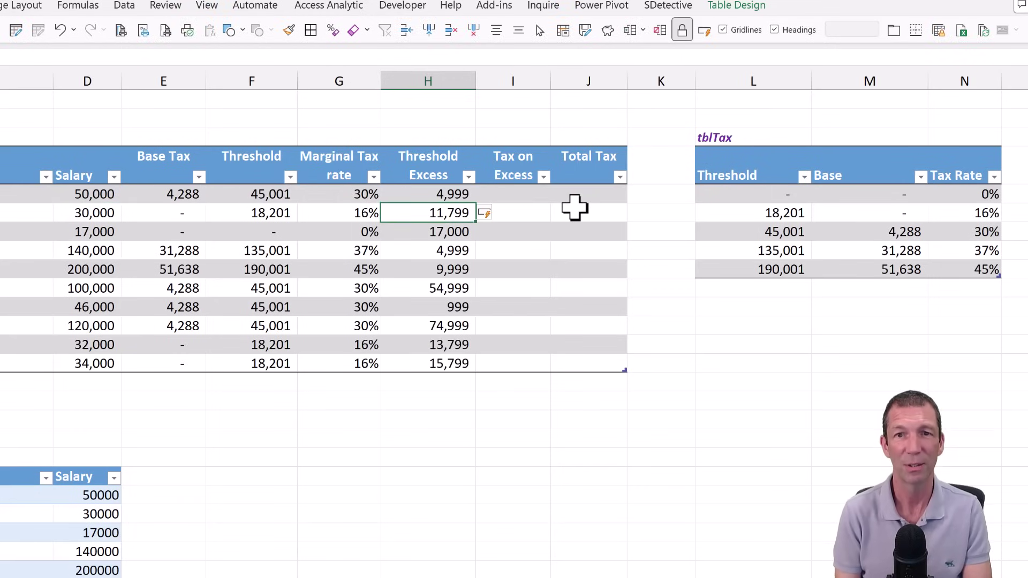
- Enter =[@[Marginal Tax rate]]*[@[Threshold Excess]] in I5 to fill Tax on Excess
key(Up)
key(Right)
text(=)
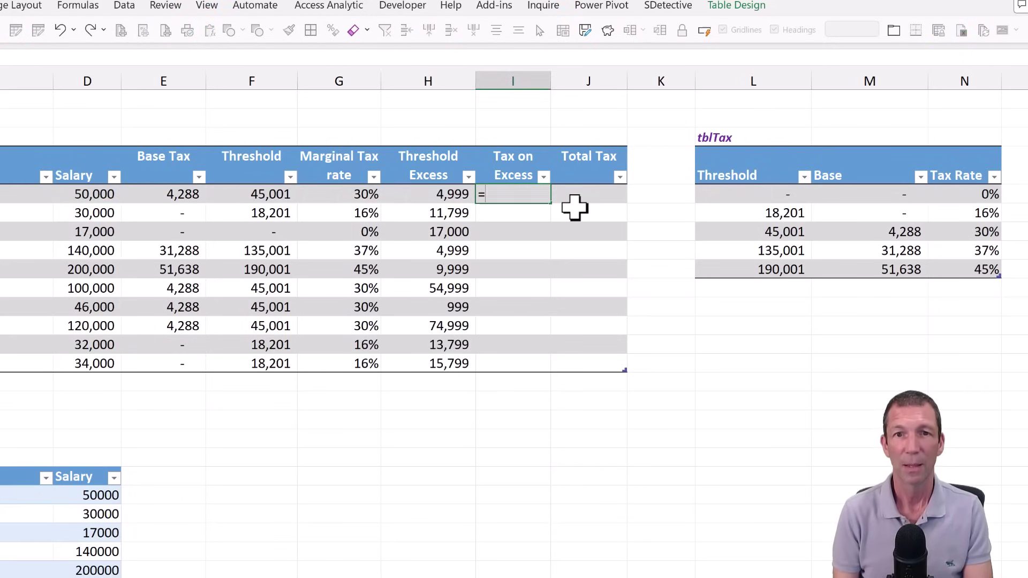
key(Left)
key(Left)
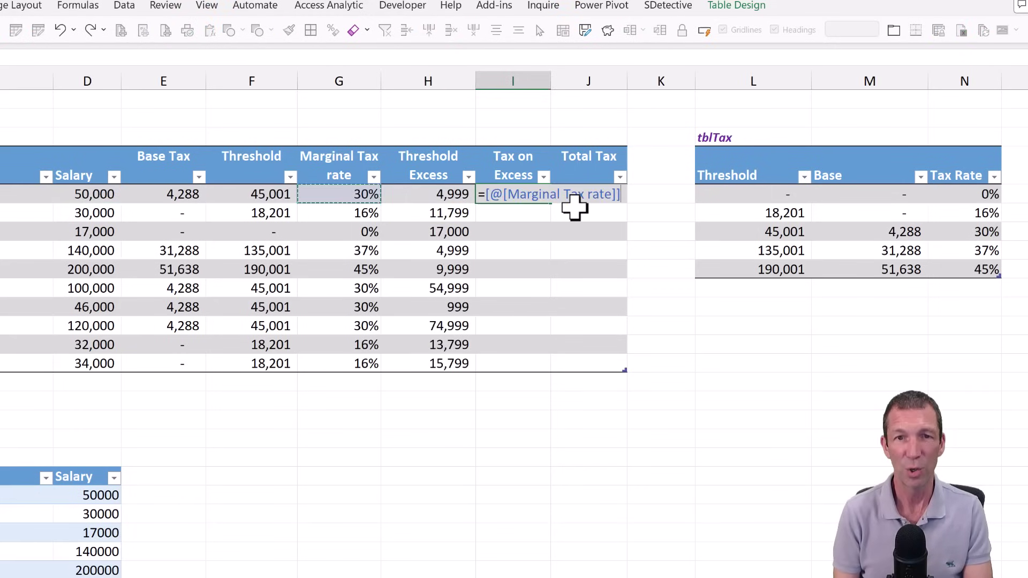
text(*)
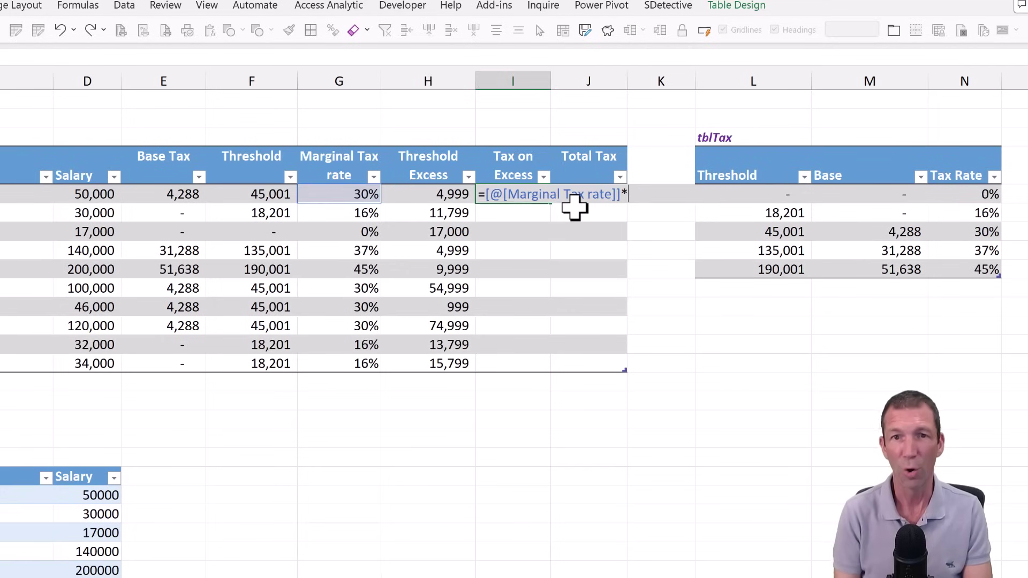
key(Left)
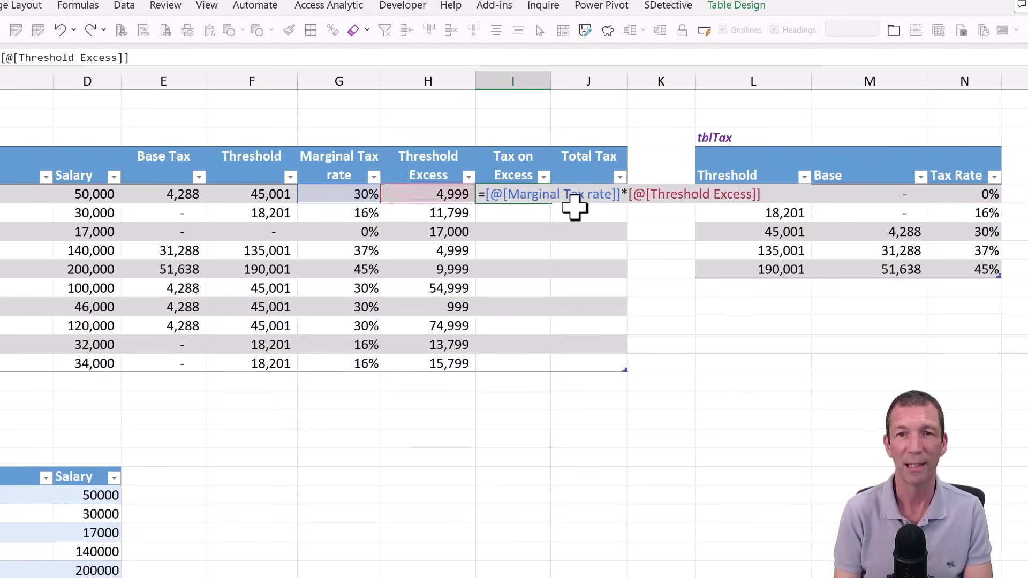
key(ctrl+Return)
- Enter =[@[Tax on Excess]]+[@[Base Tax]] in J5 to fill Total Tax
key(Right)
text(=)
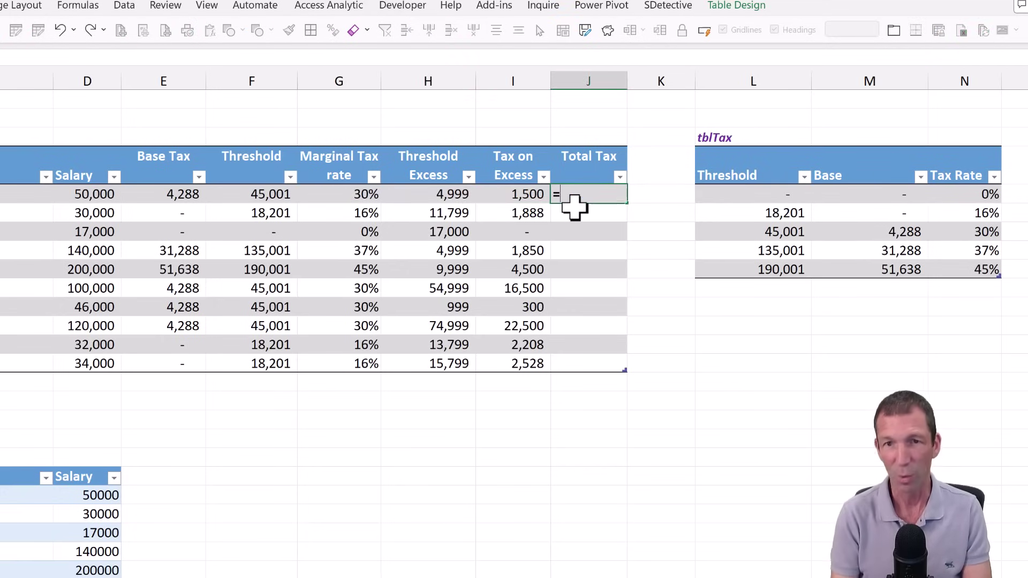
key(Left)
text(+)
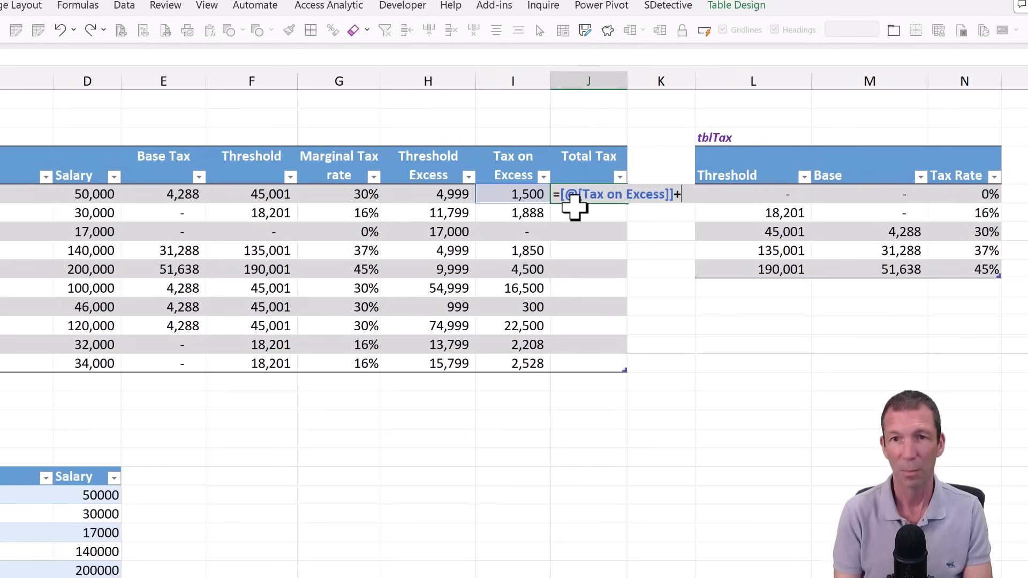
key(Left)
key(Left)
key(Left)
key(Left)
key(Left)
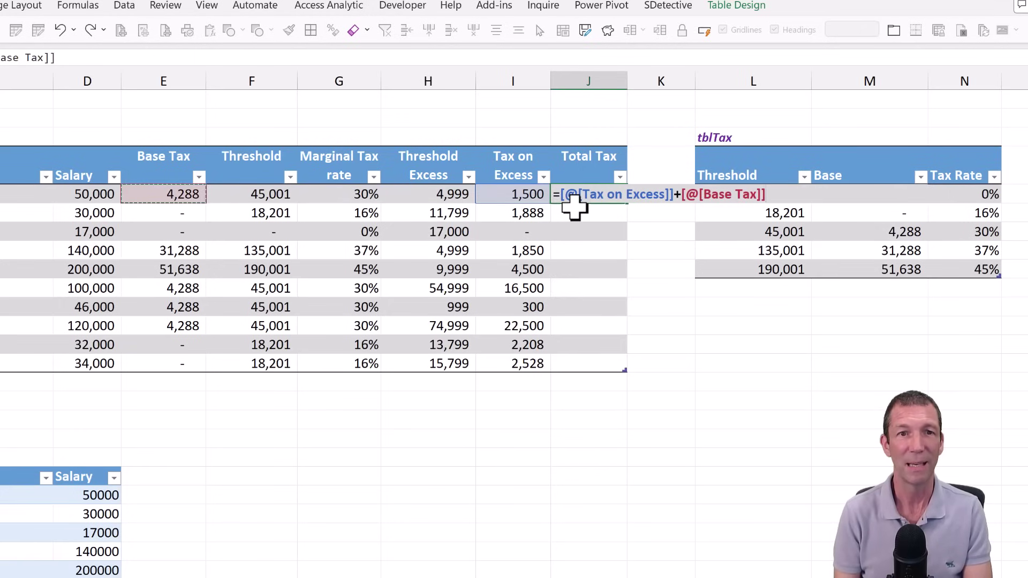
key(Return)
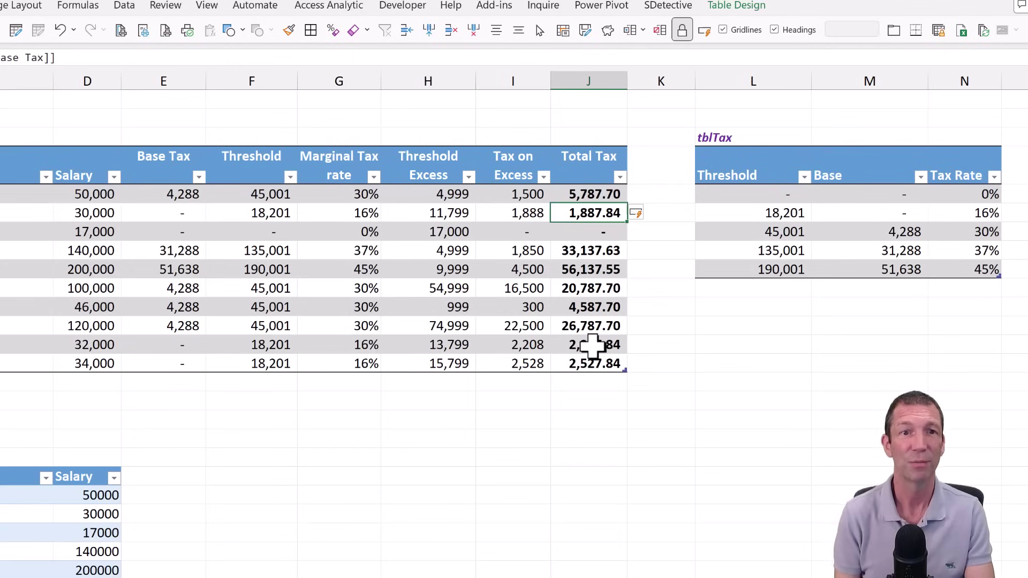
- Review the Base Tax and Threshold lookup formulas without changing them
double_click(185, 197)
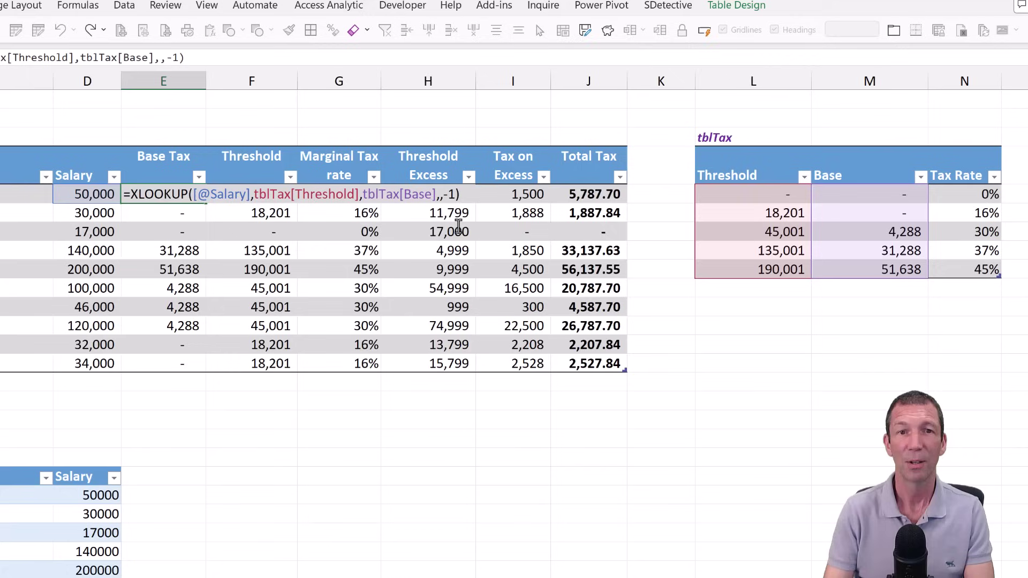
key(Escape)
key(Right)
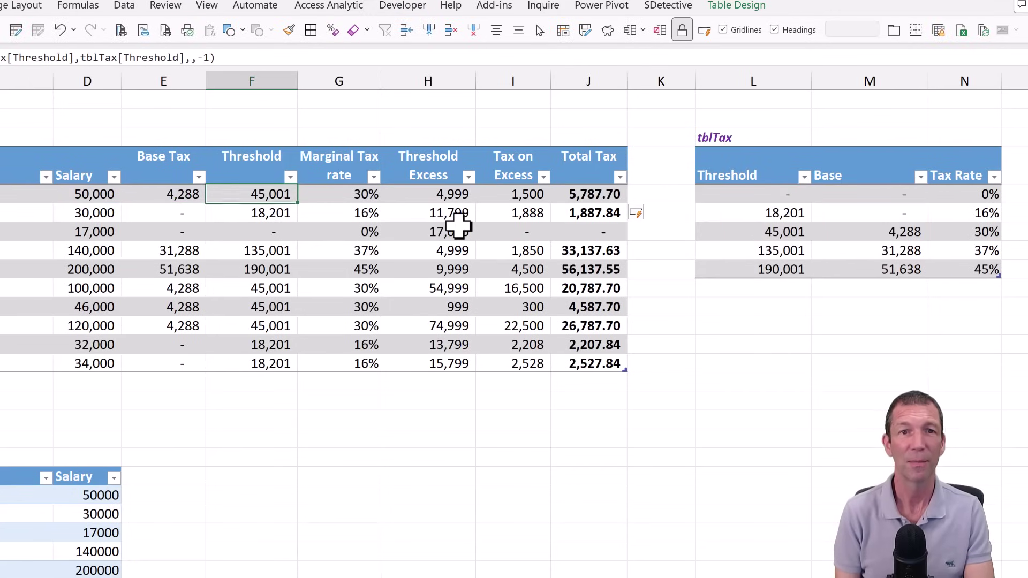
key(F2)
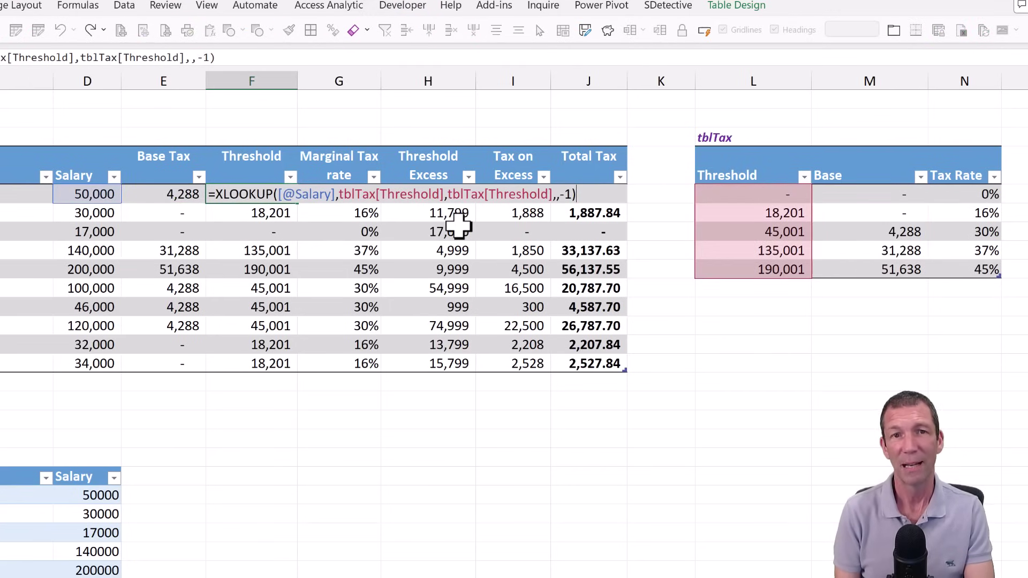
key(Escape)
key(Right)
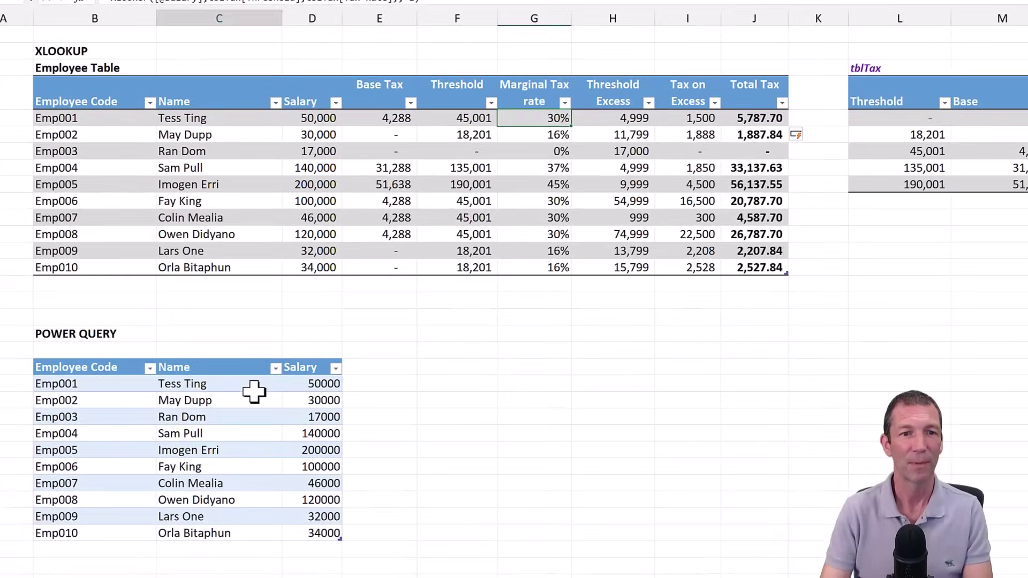
- Select a cell in the salary table and show the POWER ribbon's Power Query commands
click(22, 499)
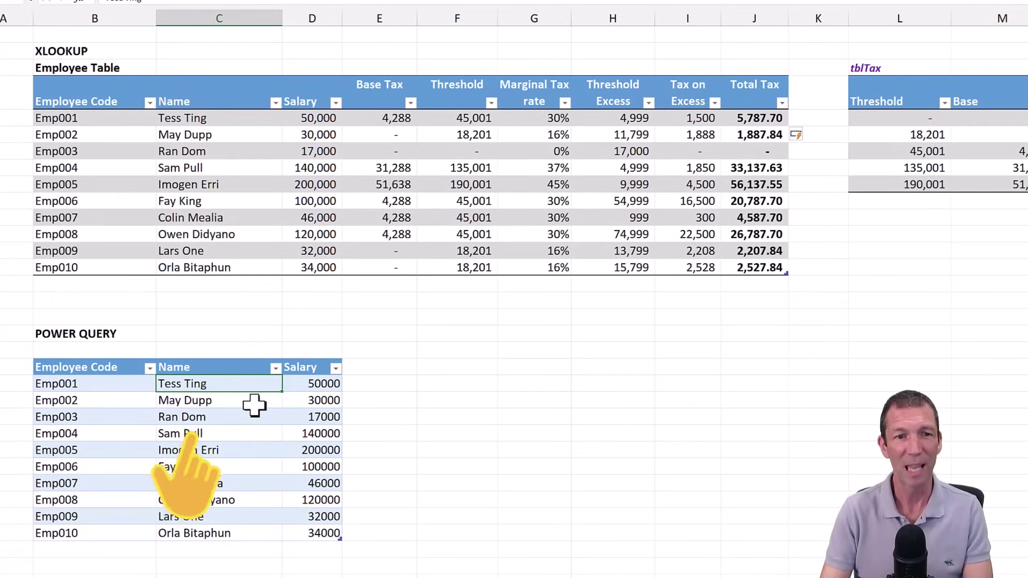
click(939, 117)
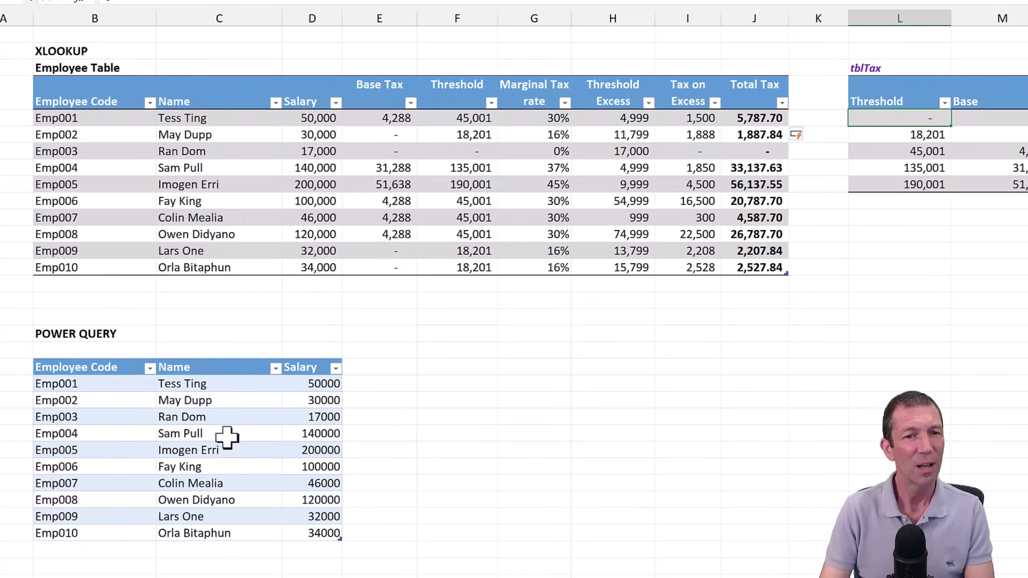
click(259, 396)
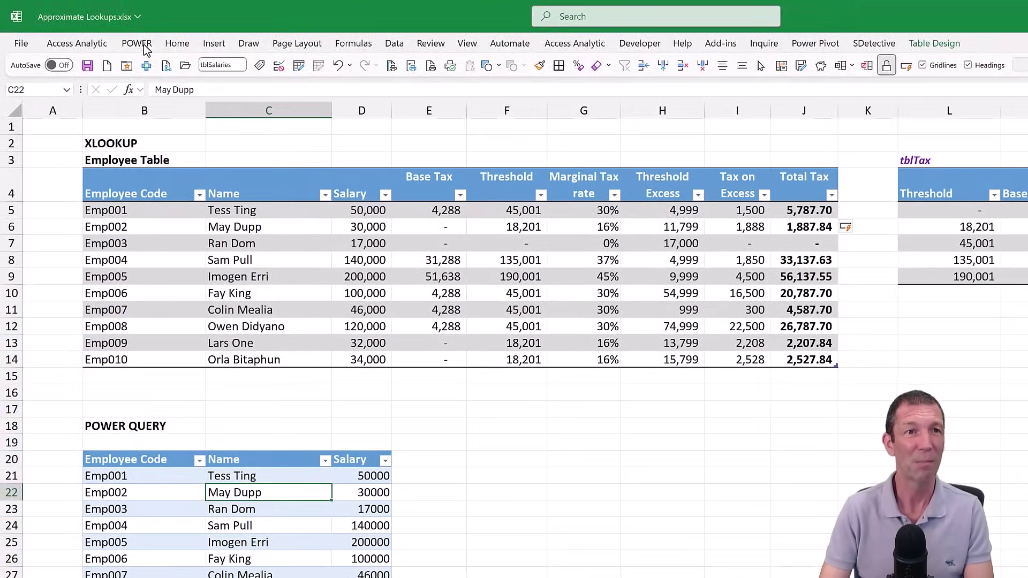
click(138, 43)
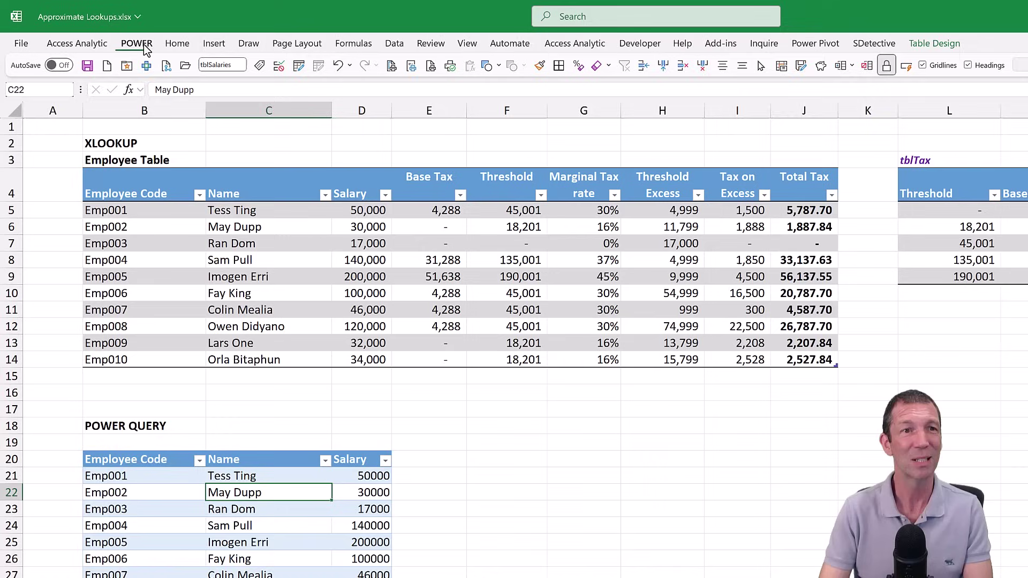
right_click(143, 44)
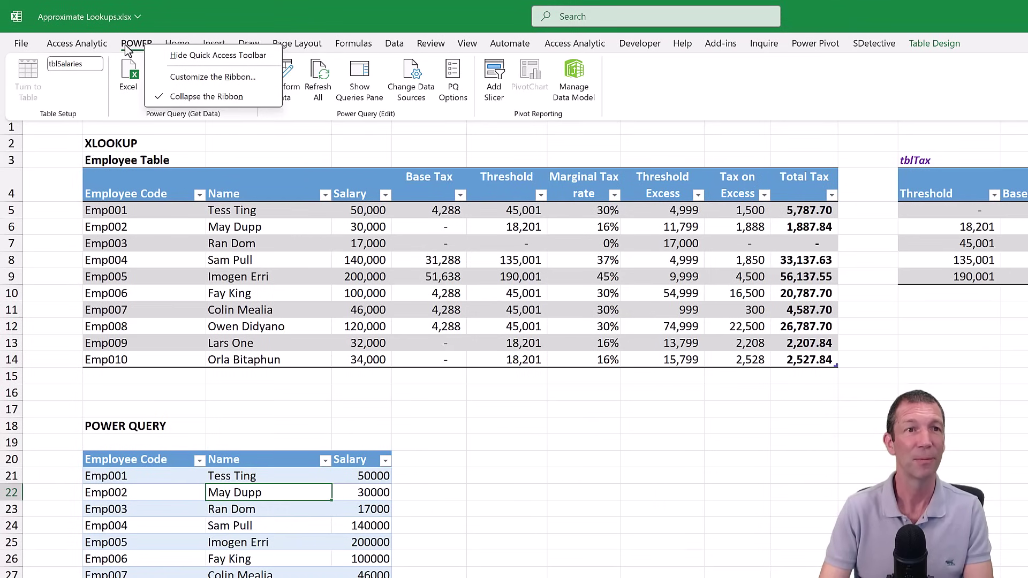
key(Escape)
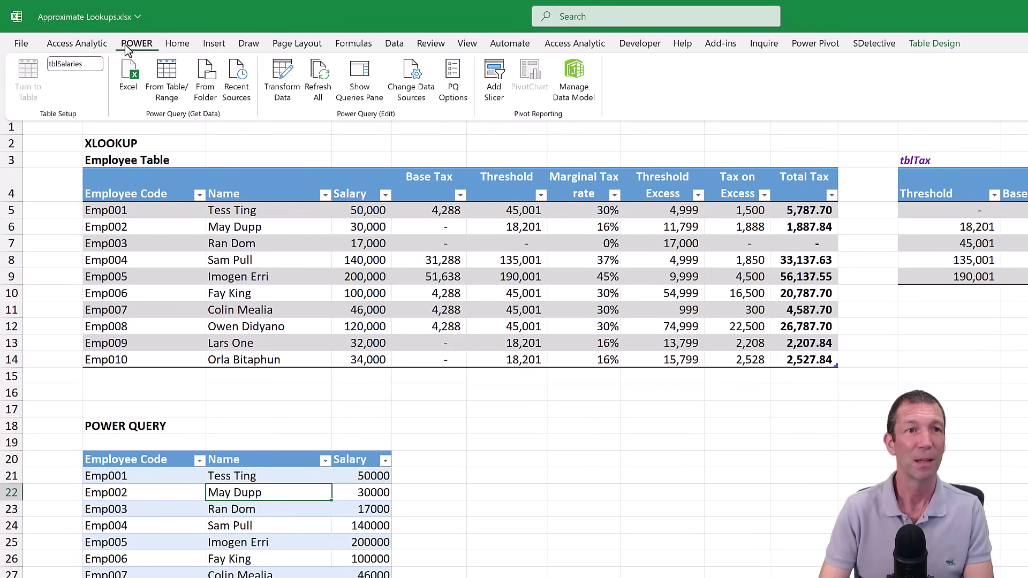
- Load the salary table From Table/Range as tblSalaries and review the Data Load query options
click(171, 90)
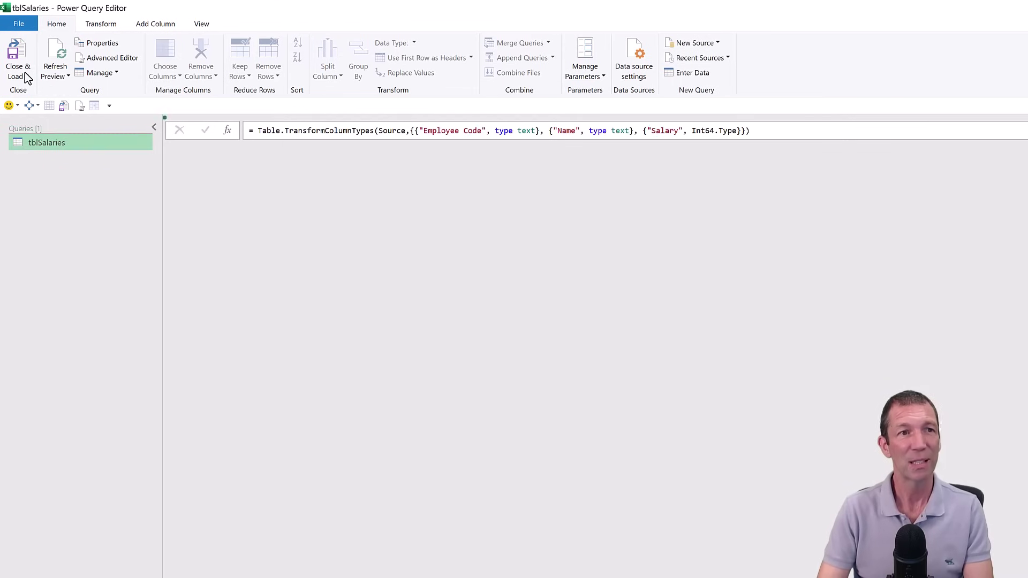
click(26, 76)
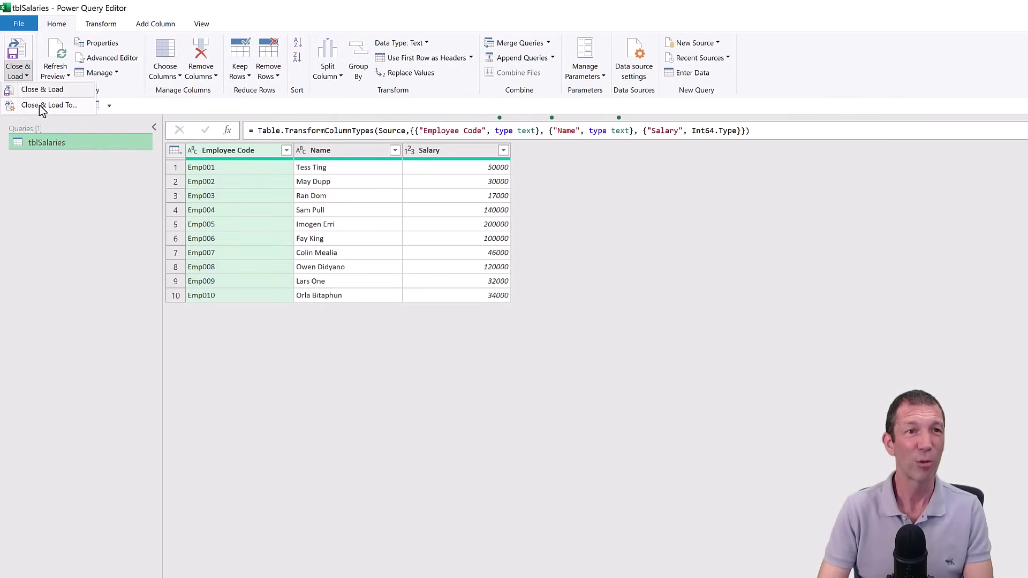
click(24, 25)
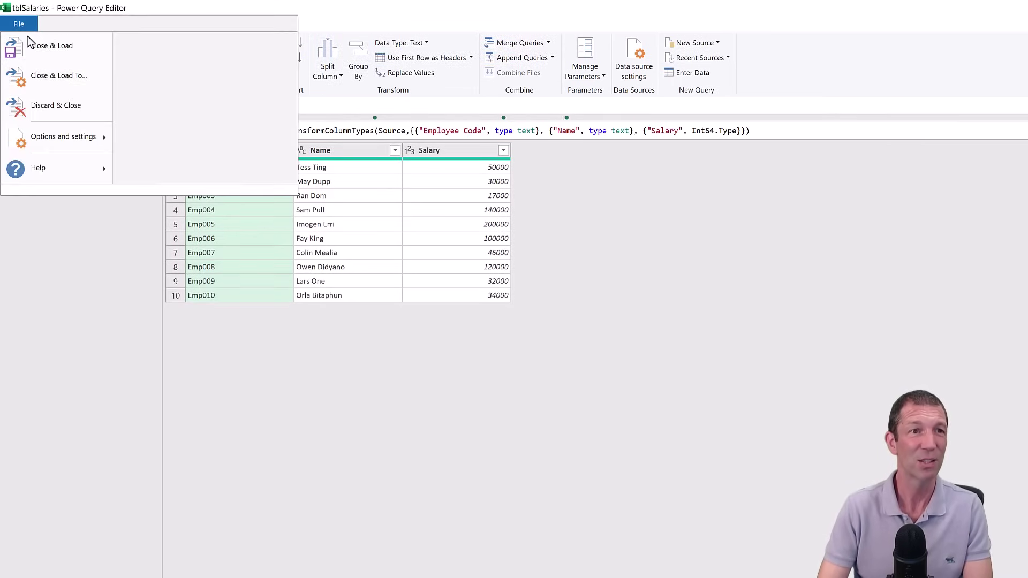
mouse_move(48, 138)
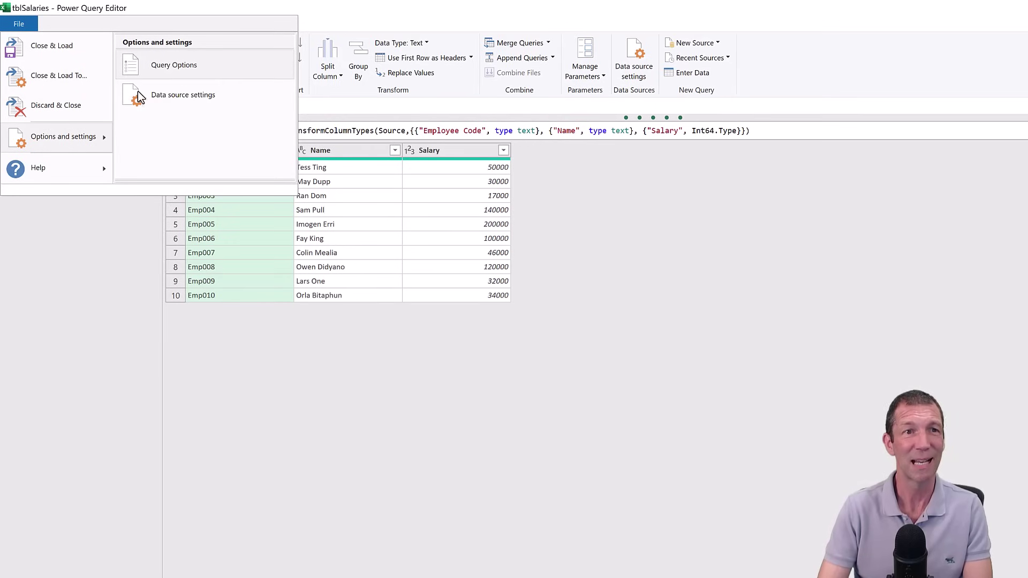
click(188, 67)
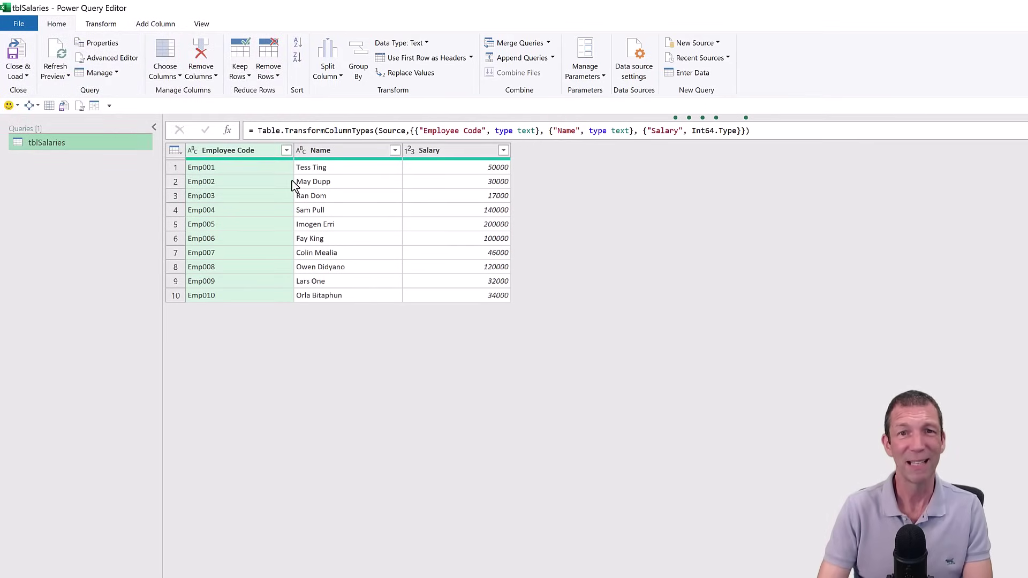
key(alt+f)
key(t)
key(o)
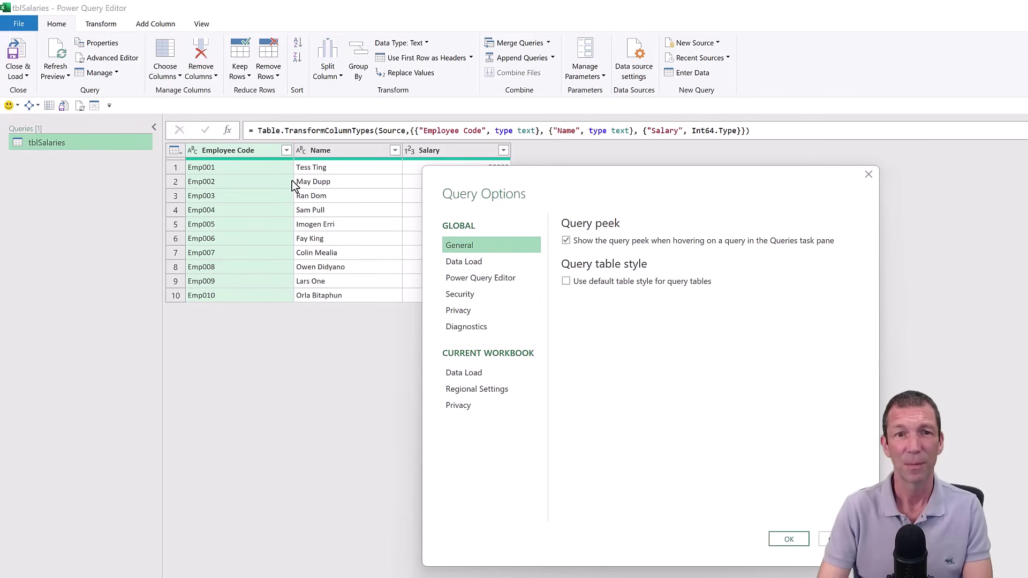
click(485, 262)
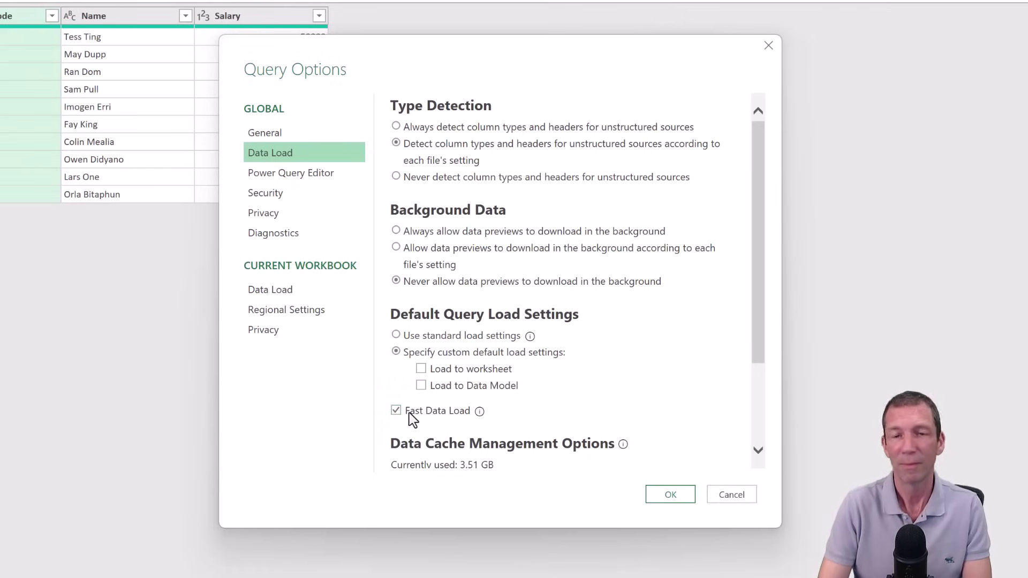
click(670, 494)
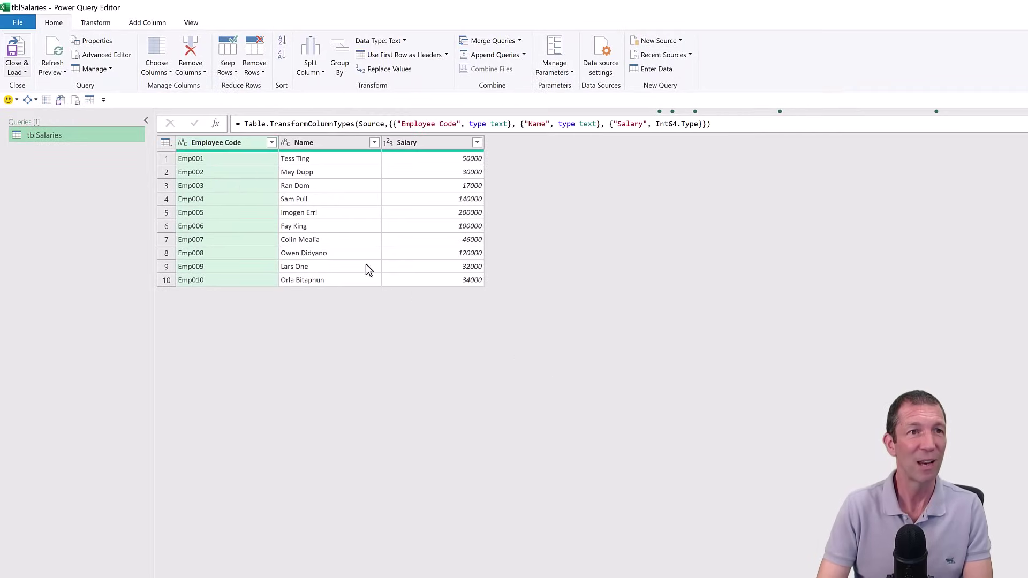
- Load tblSalaries as a connection-only query and select the 18,201 threshold in tblTax
click(20, 52)
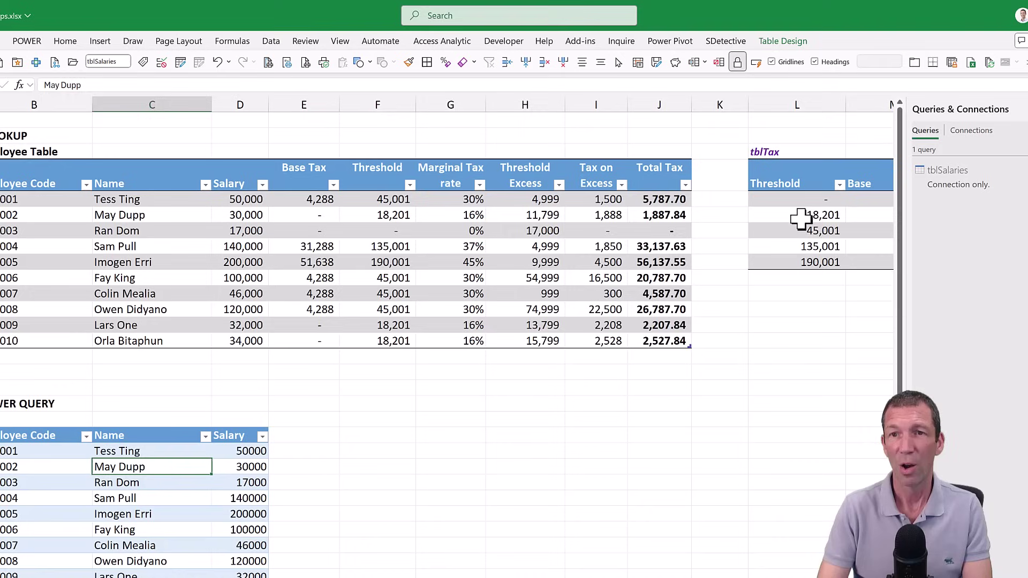
click(801, 217)
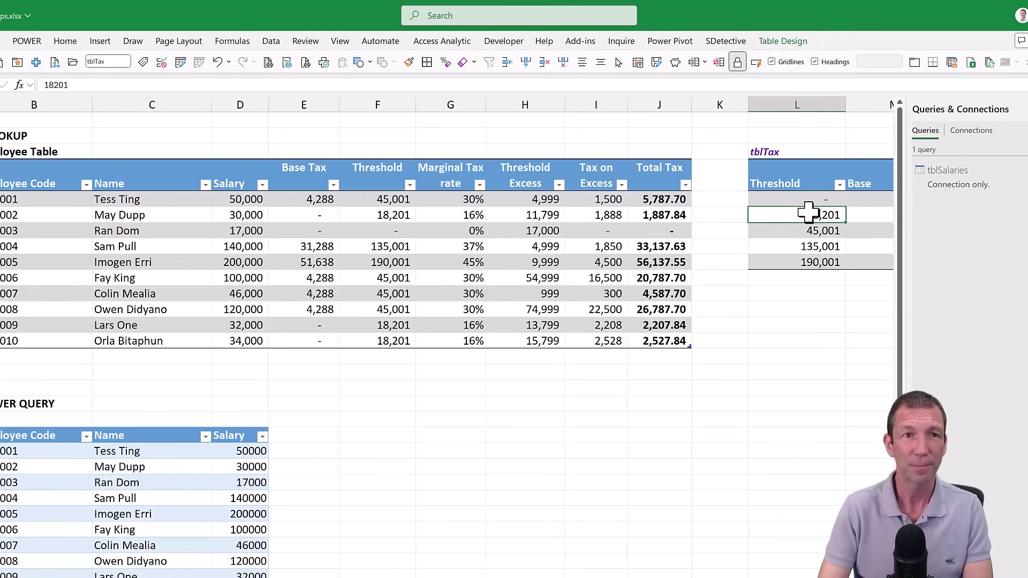
click(17, 42)
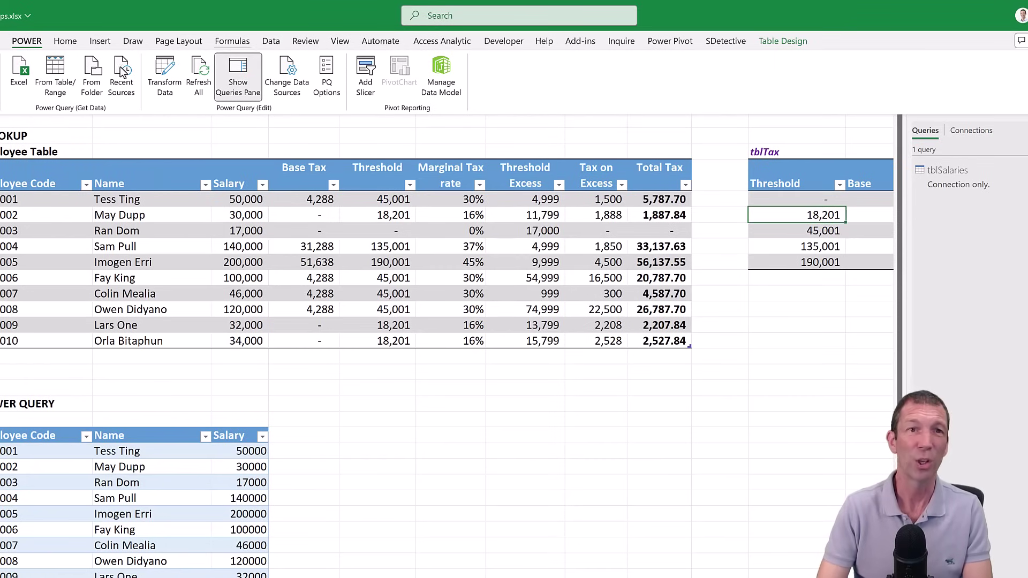
click(272, 42)
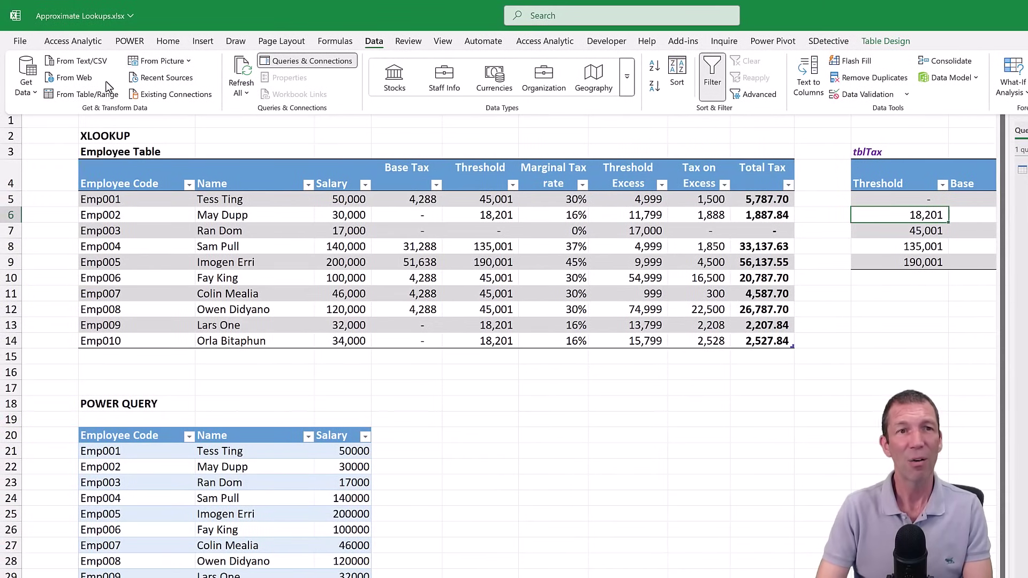
click(132, 41)
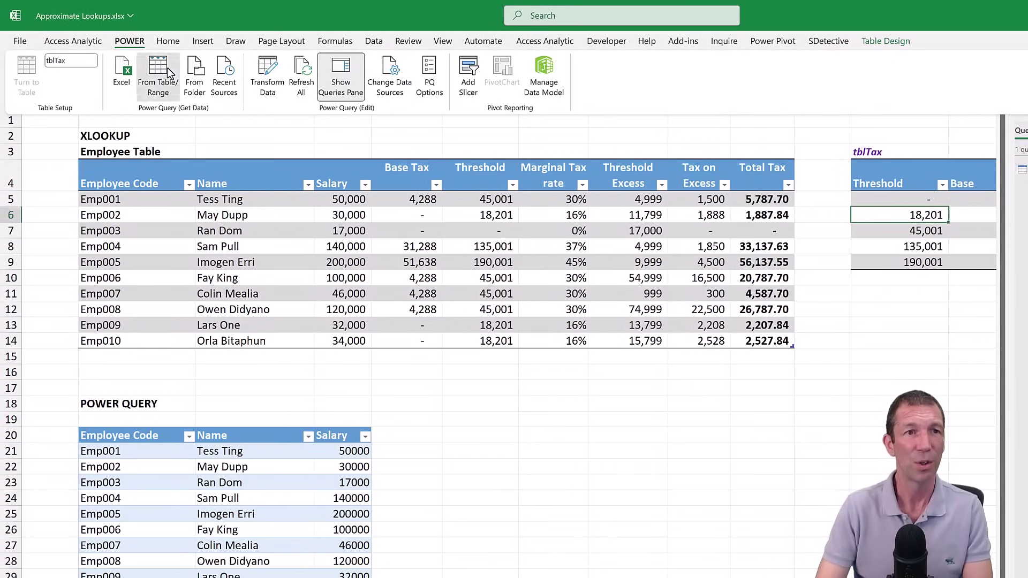
- Load tblTax into Power Query and add a custom Index column starting at 1, increment 0
click(167, 68)
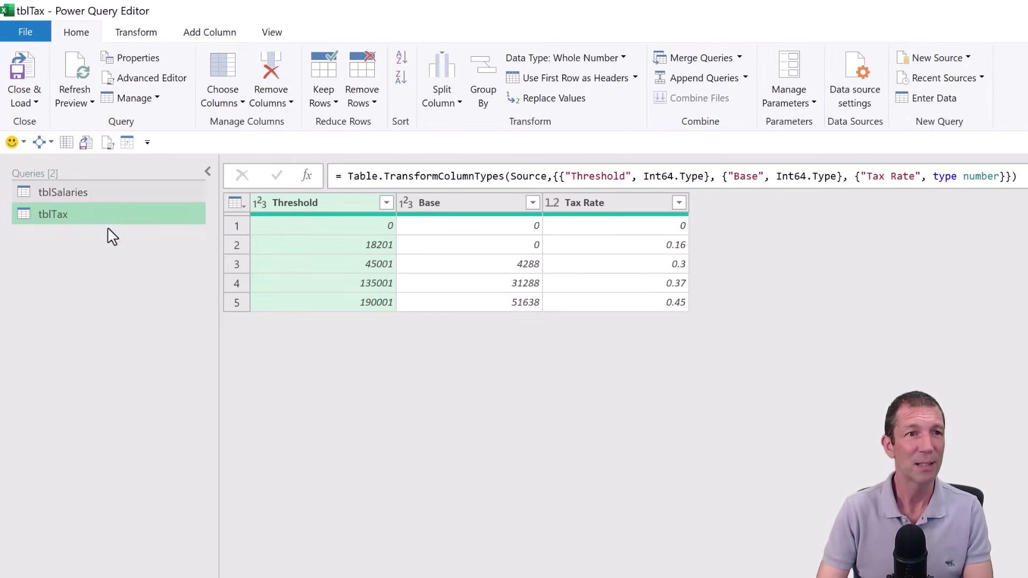
key(alt+a)
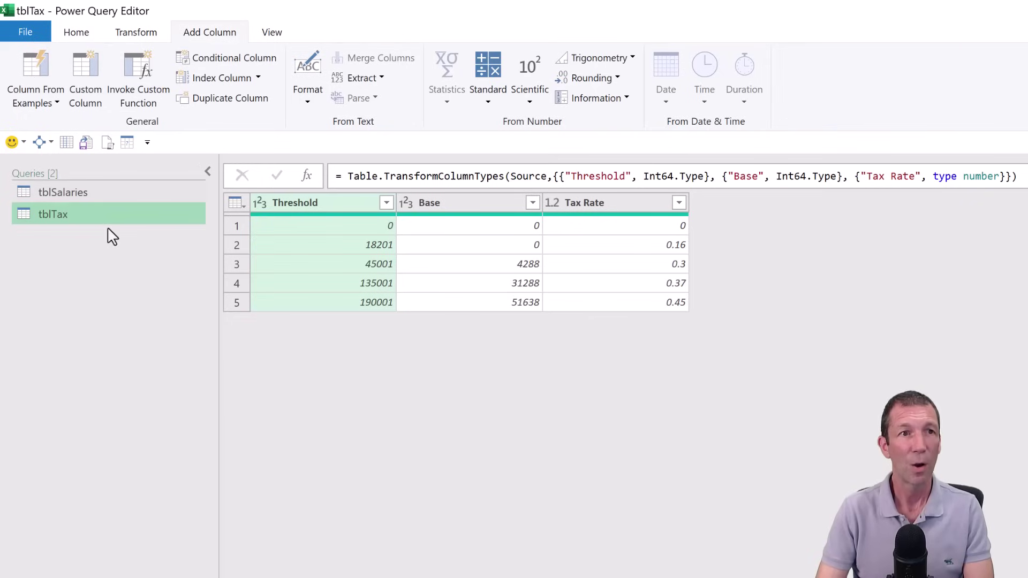
click(258, 79)
click(214, 141)
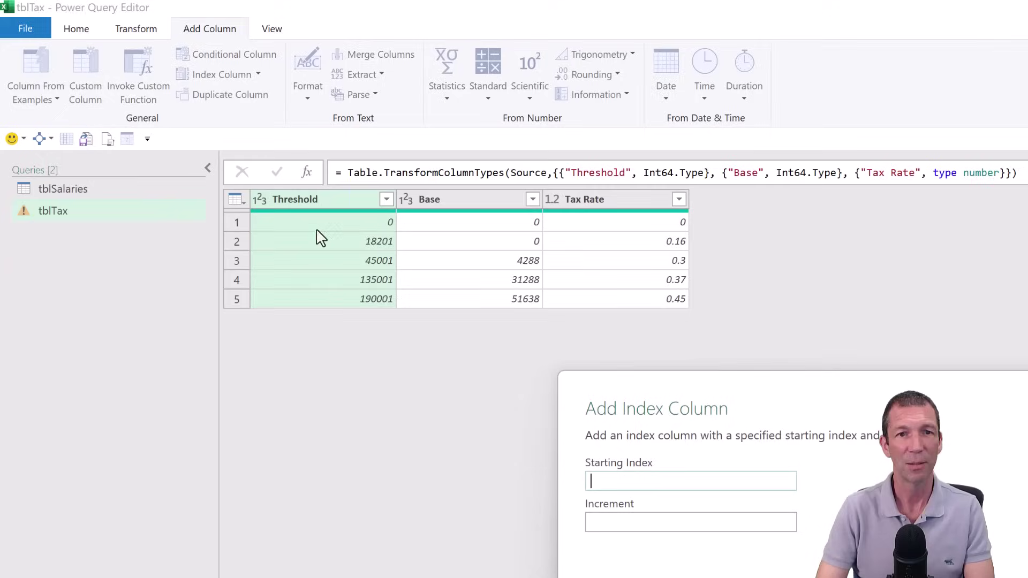
click(615, 484)
text(1)
click(617, 504)
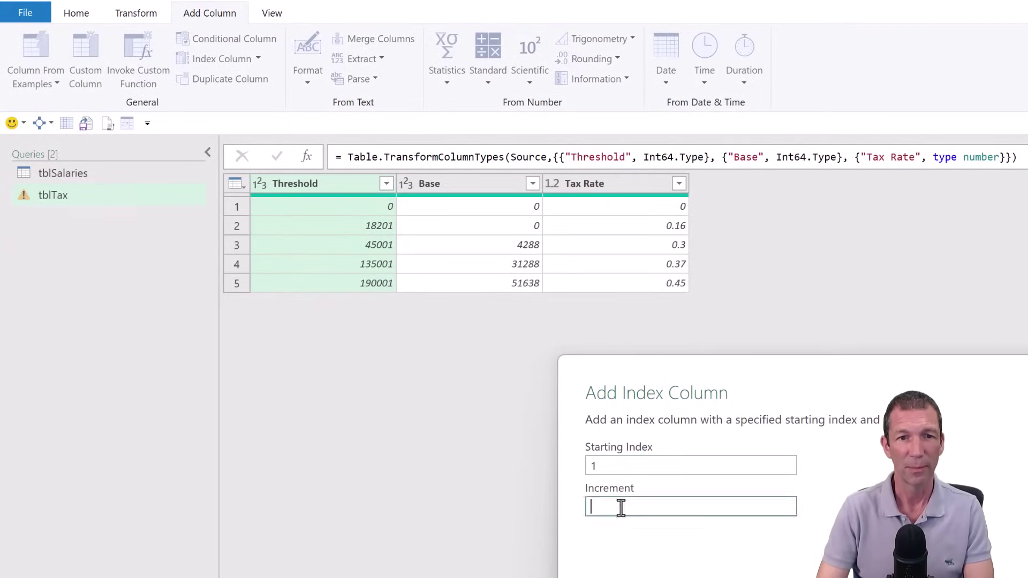
text(0)
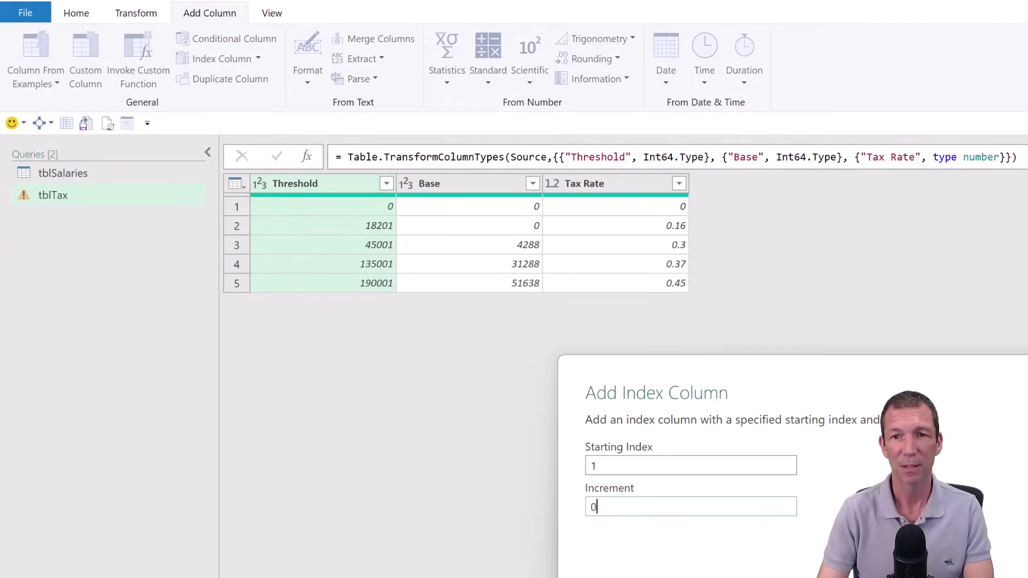
key(Return)
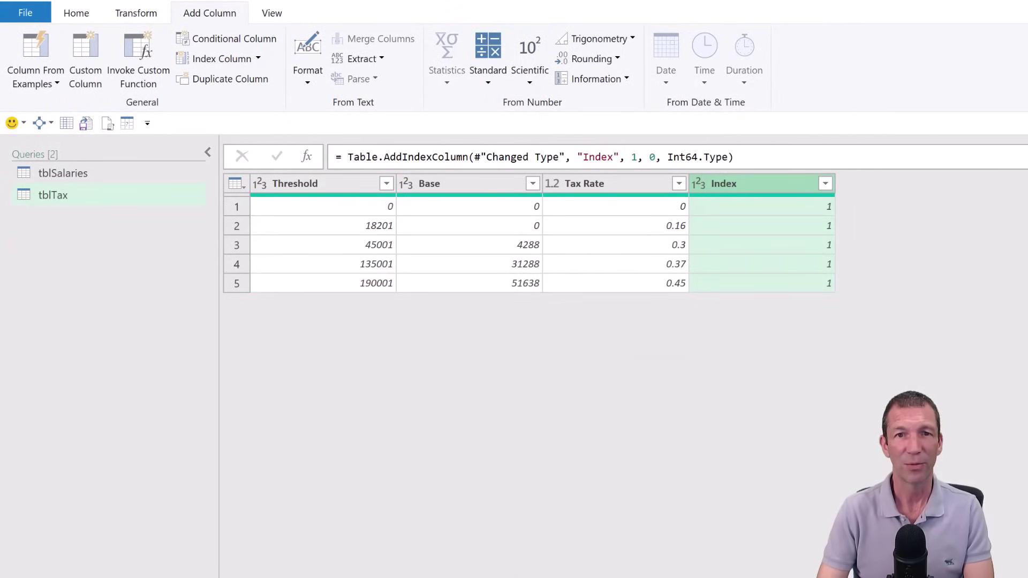
- In tblSalaries, add a custom Index column starting at 2 with increment 0
click(49, 175)
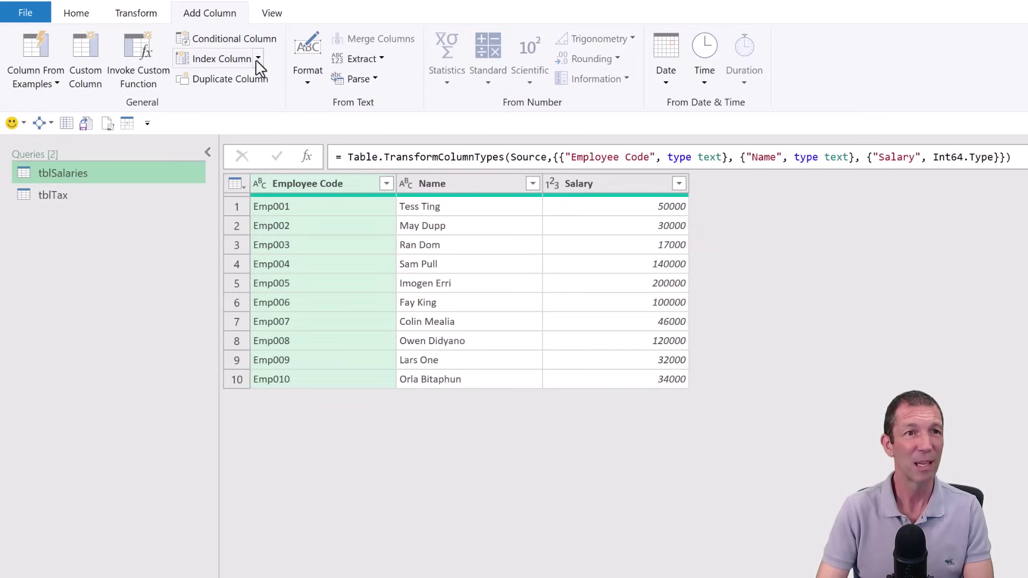
click(258, 59)
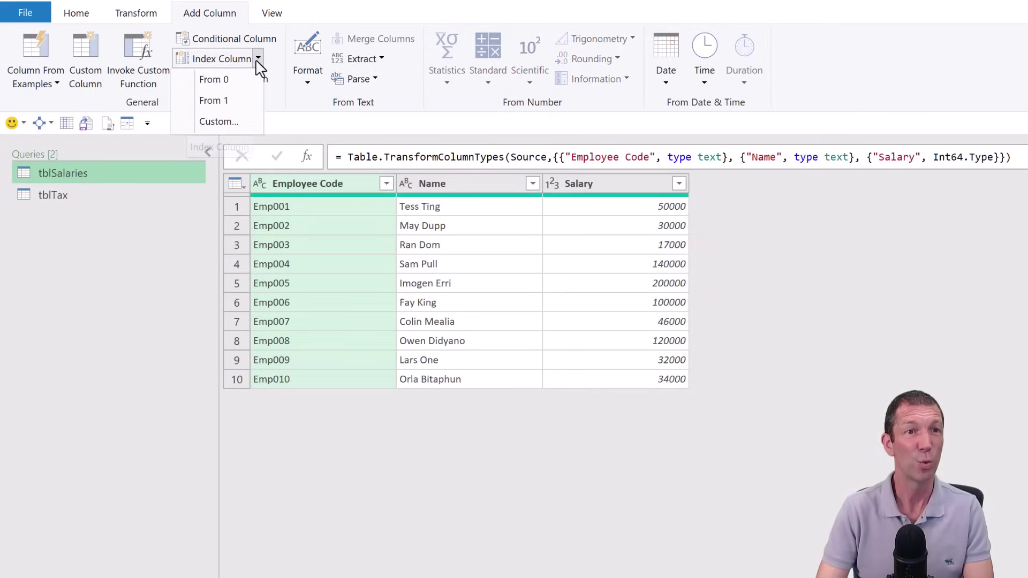
click(228, 123)
click(614, 466)
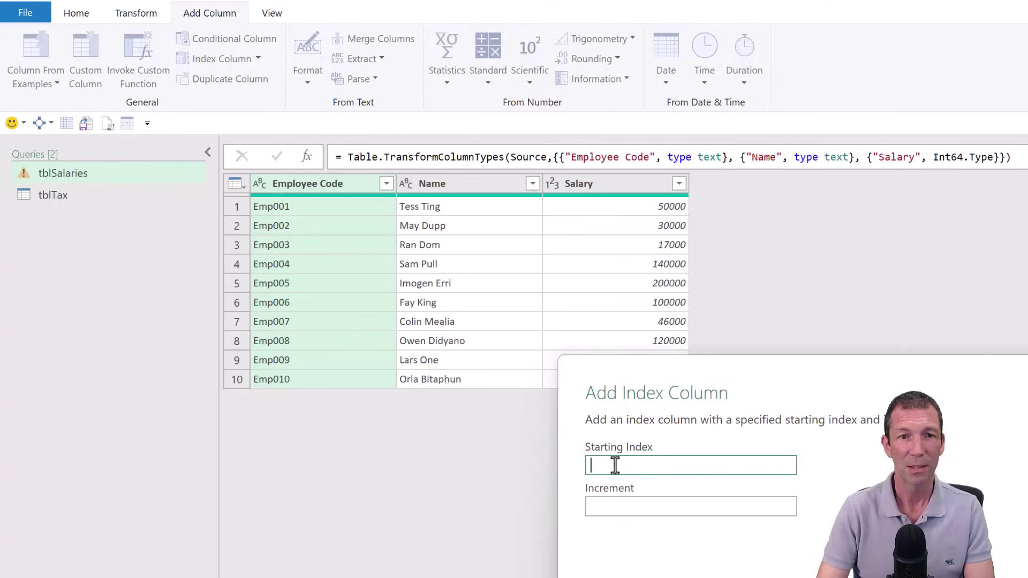
text(2)
click(689, 503)
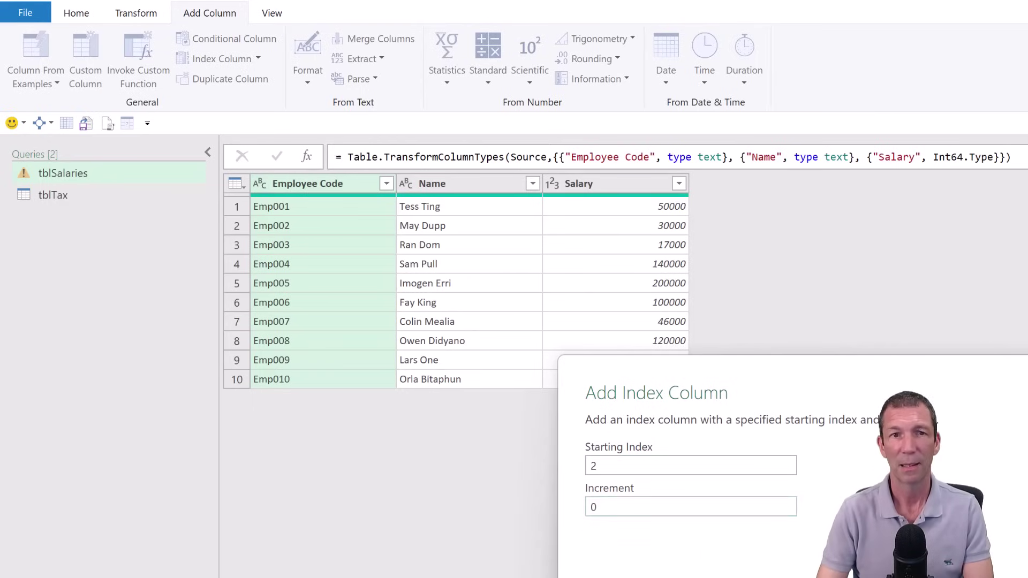
key(Return)
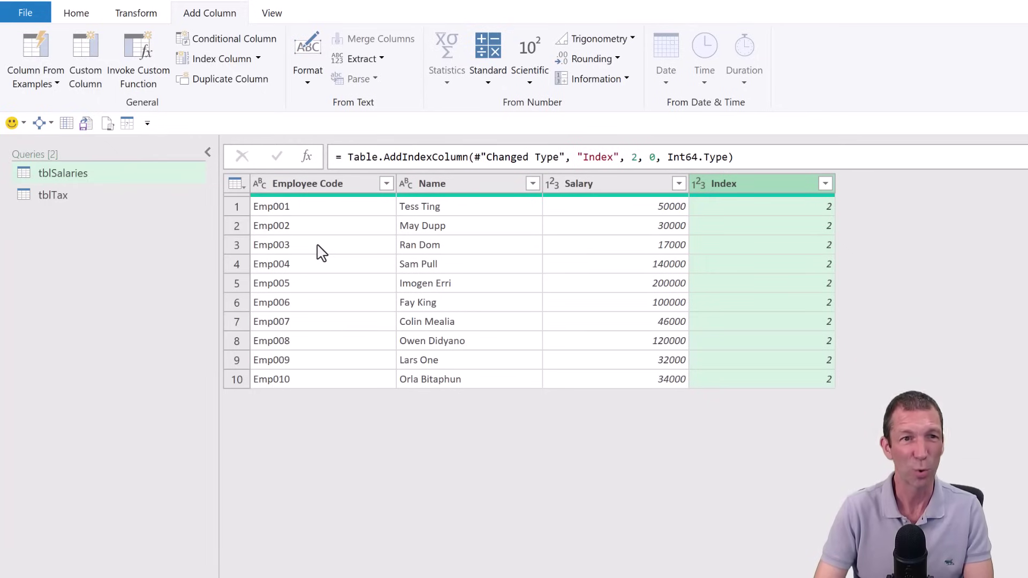
- Add an index column from 0 and rename it to SortOrder in the formula bar
click(259, 60)
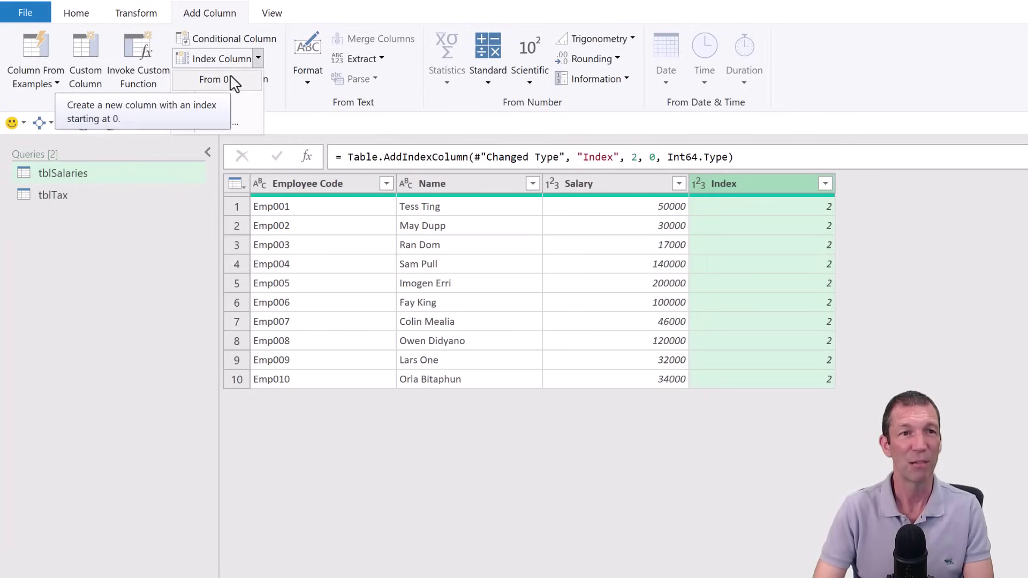
click(219, 65)
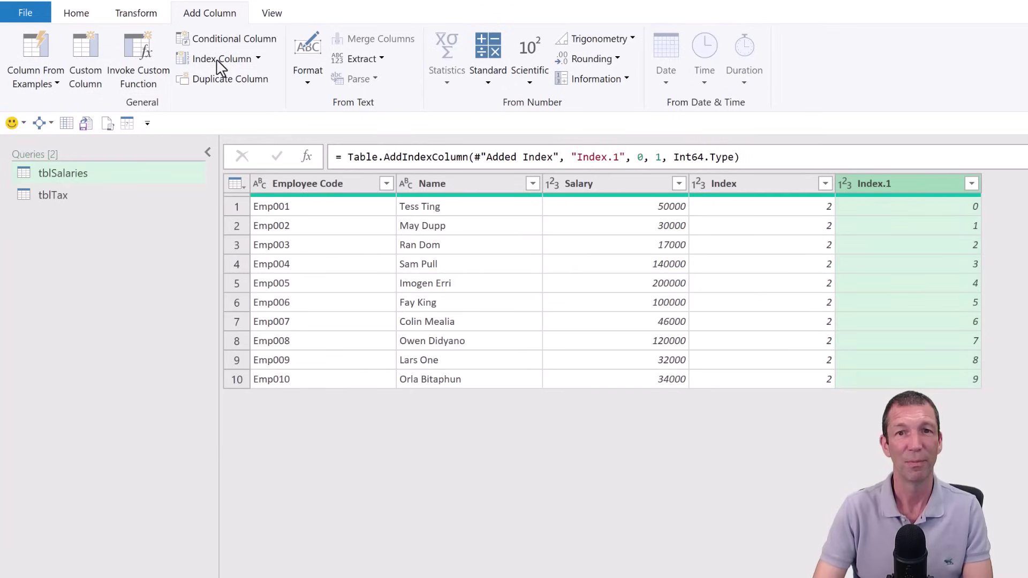
click(573, 157)
double_click(579, 157)
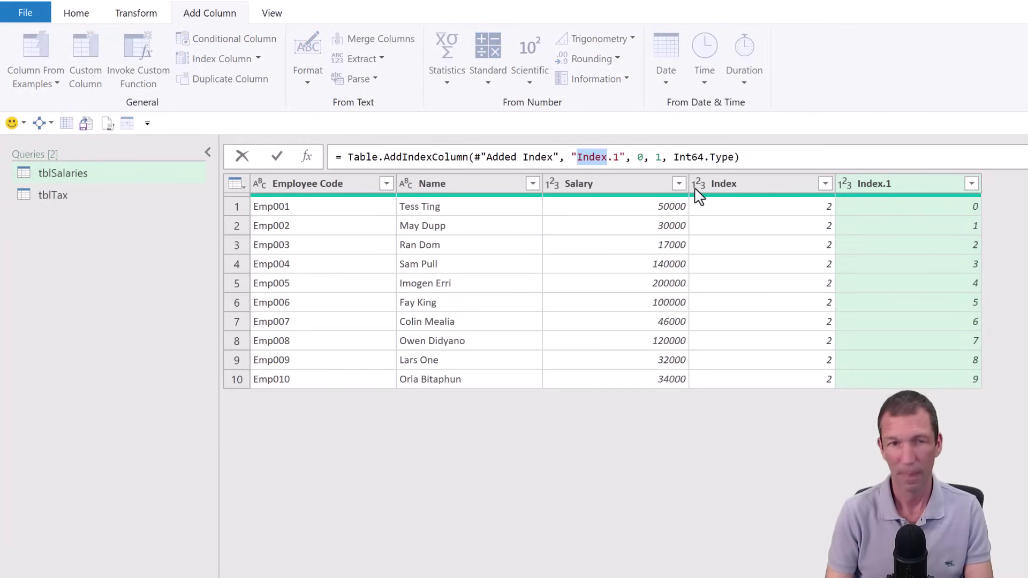
key(Delete)
key(Delete)
key(Delete)
text(Sc)
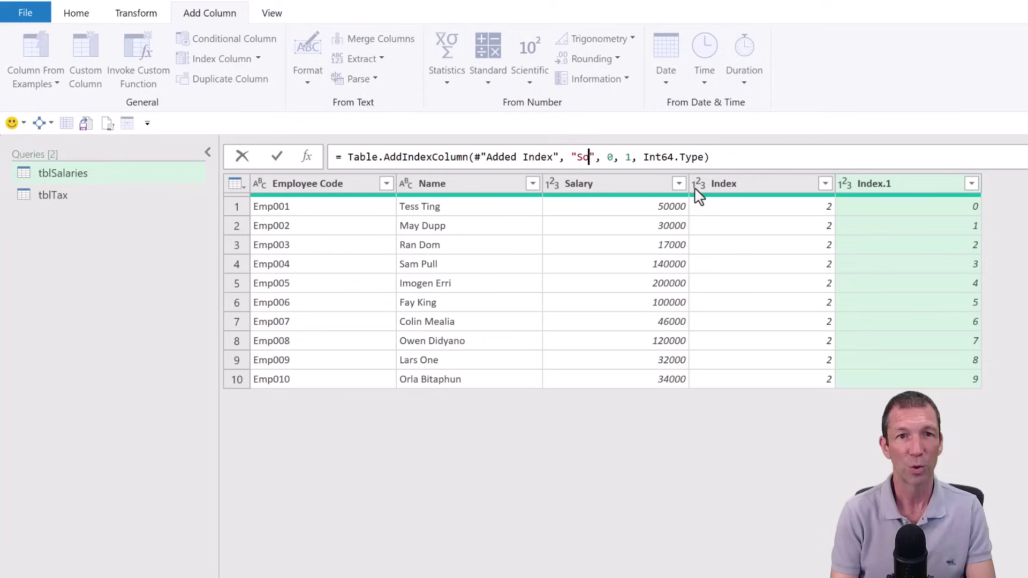
text(rt)
text(Order)
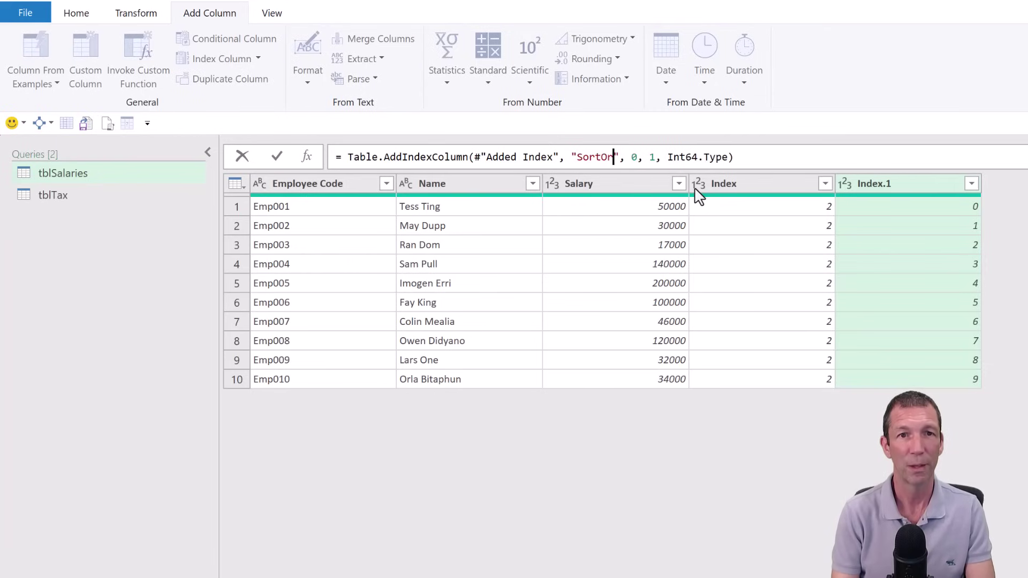
key(Return)
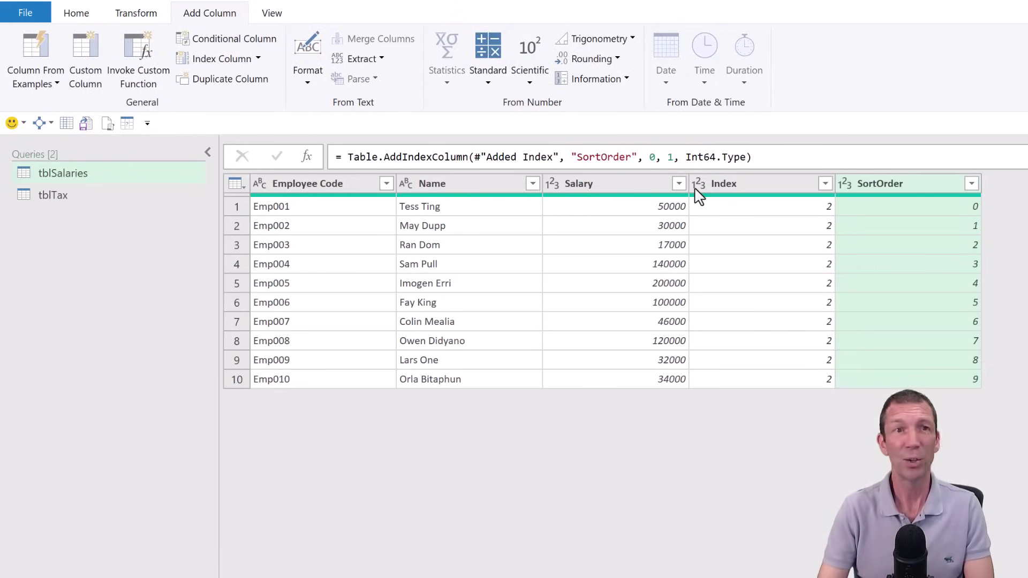
click(130, 174)
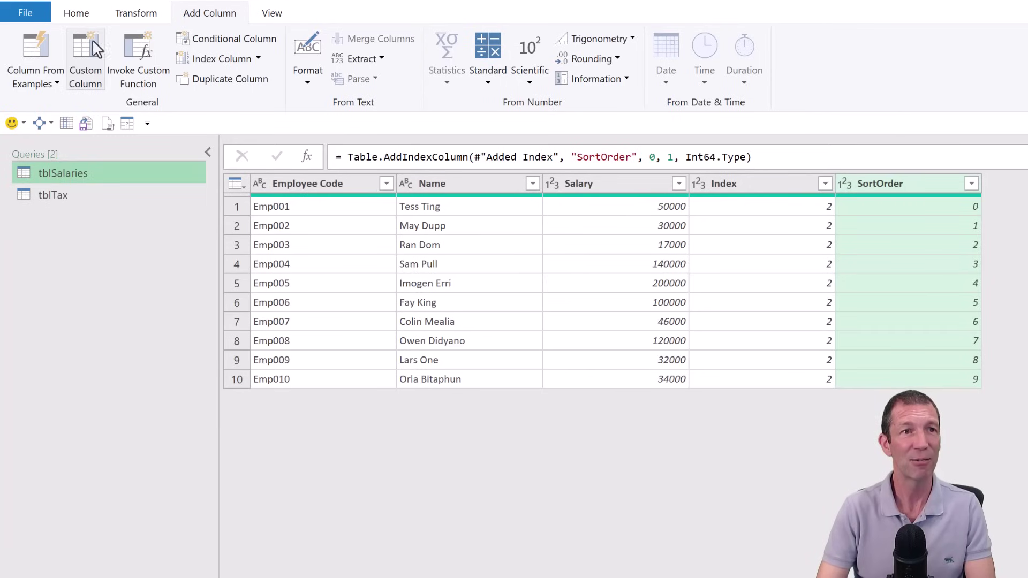
click(81, 14)
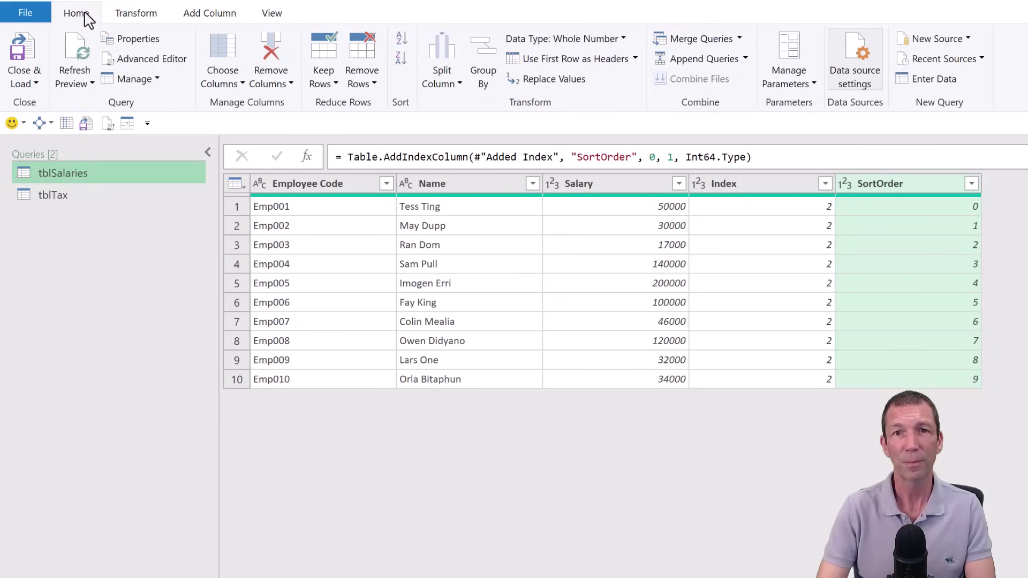
- Append tblSalaries and tblTax as a new query, Append1, with 15 rows
click(744, 59)
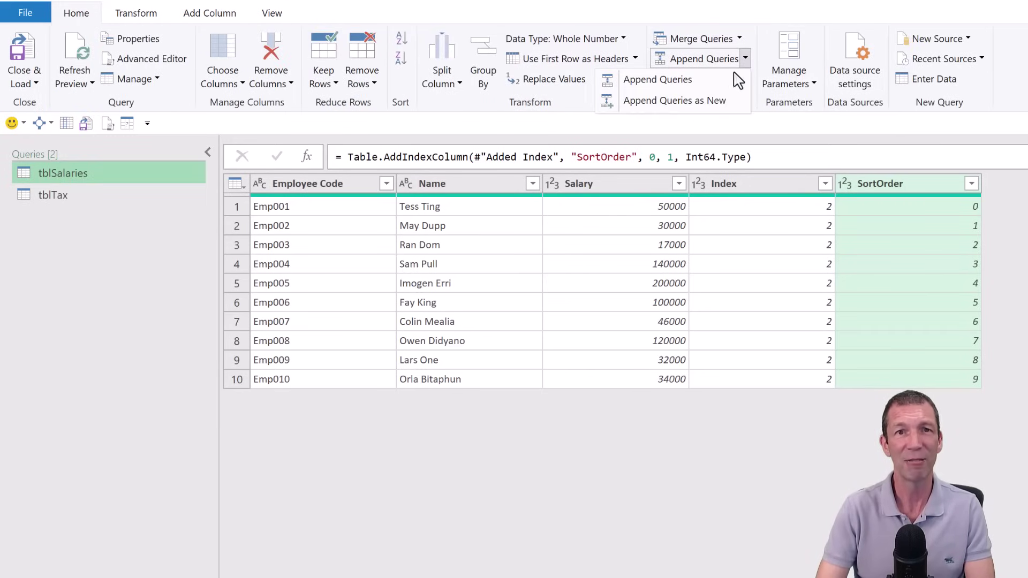
click(700, 102)
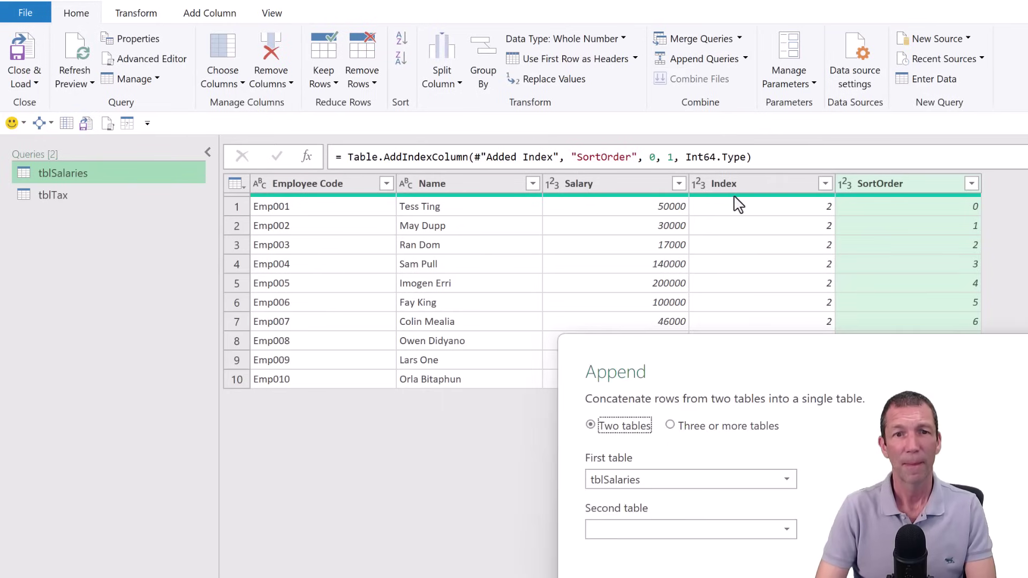
click(660, 535)
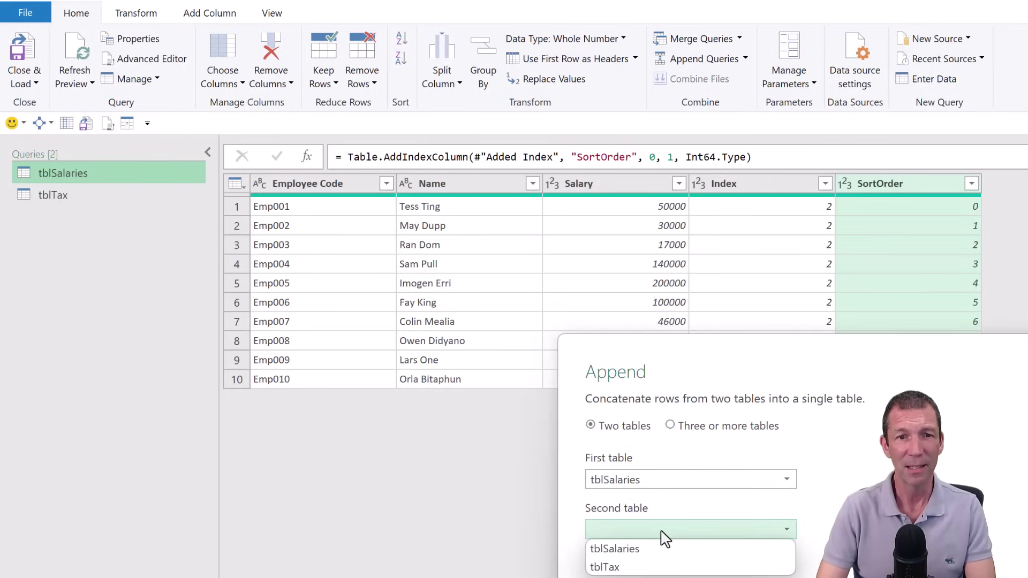
click(652, 566)
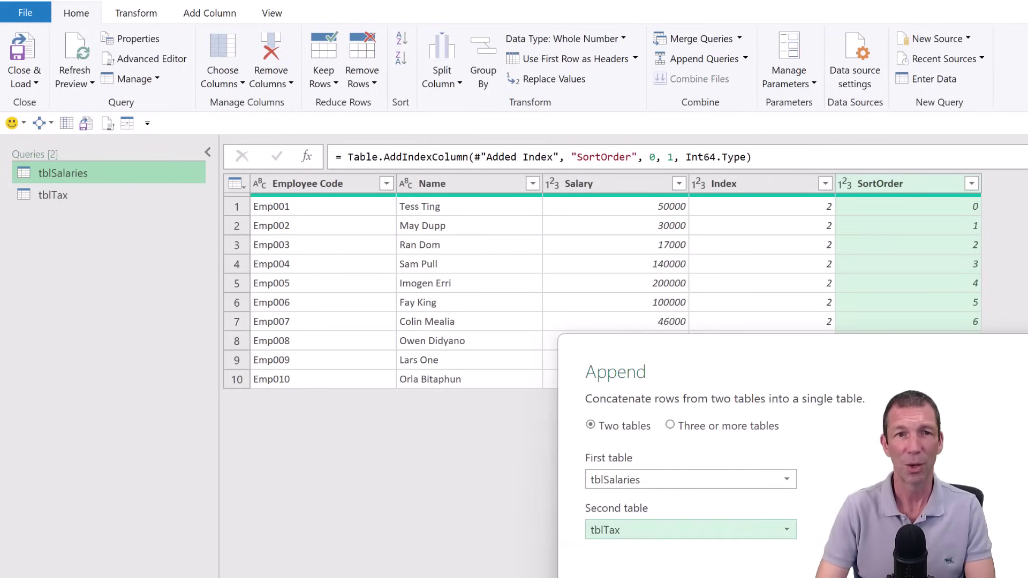
key(Return)
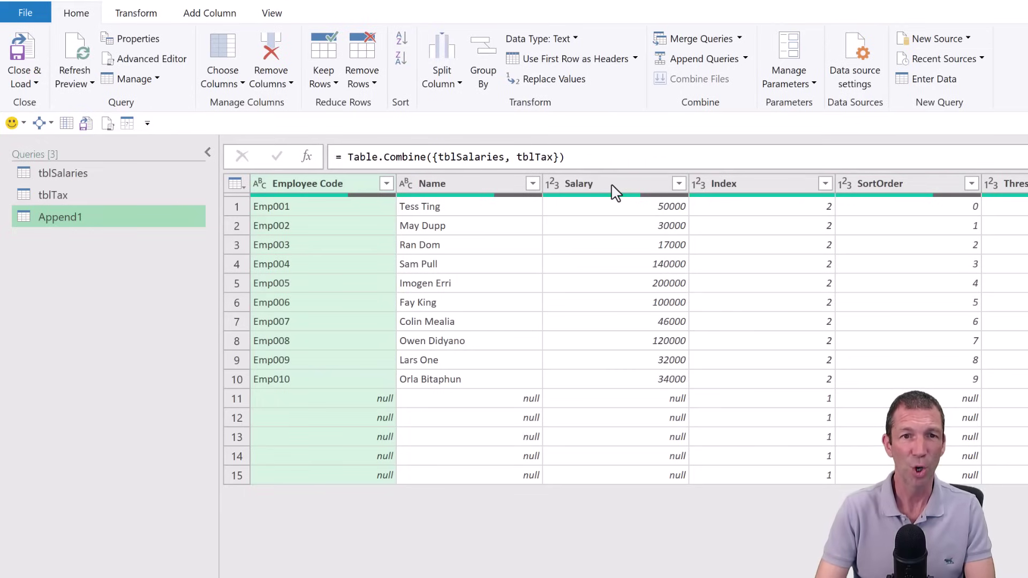
- Duplicate tblTax's Threshold column, name the copy 'Salaries', and check the Append1 results
click(178, 190)
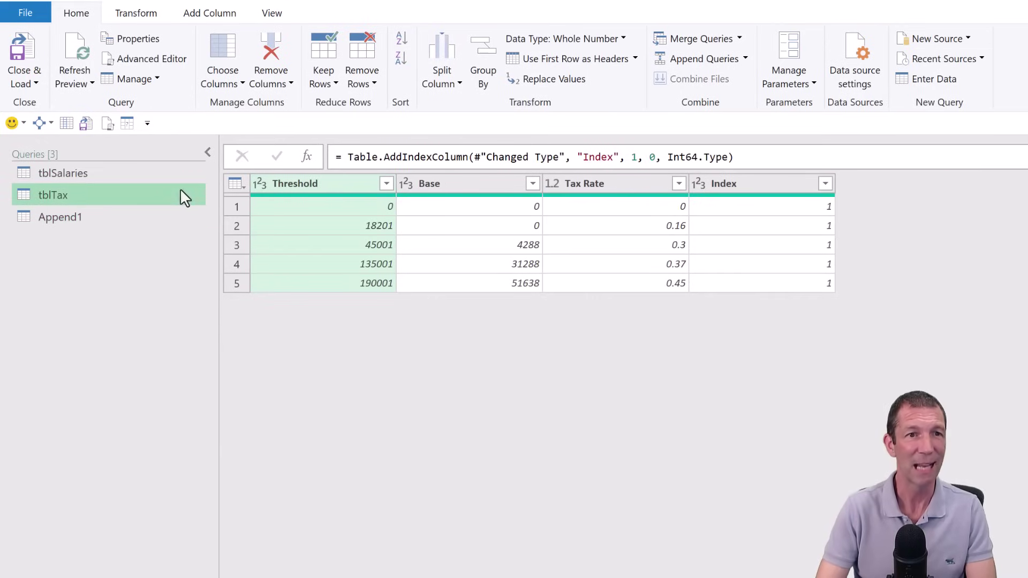
right_click(324, 187)
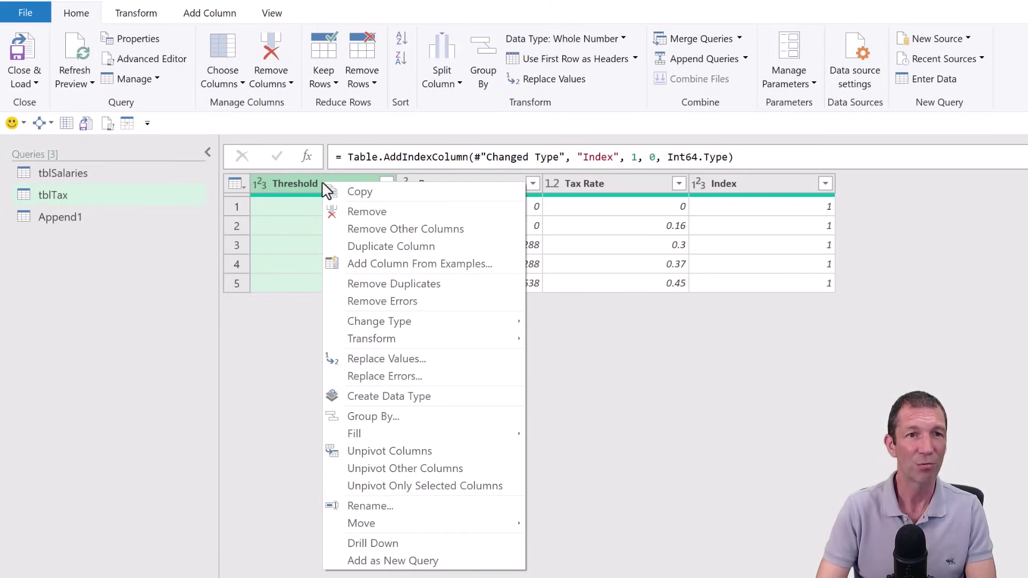
click(382, 246)
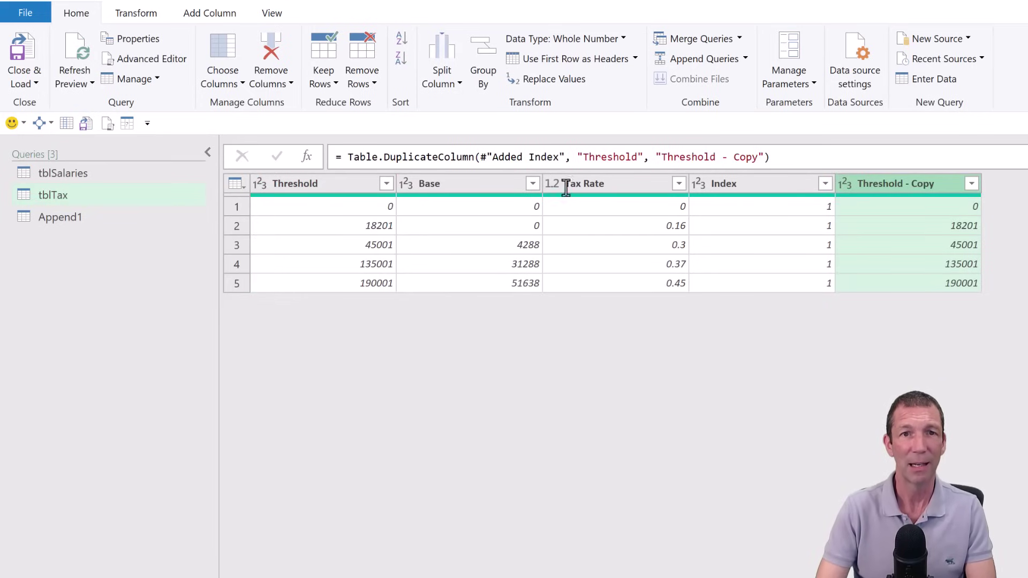
drag(659, 160, 752, 156)
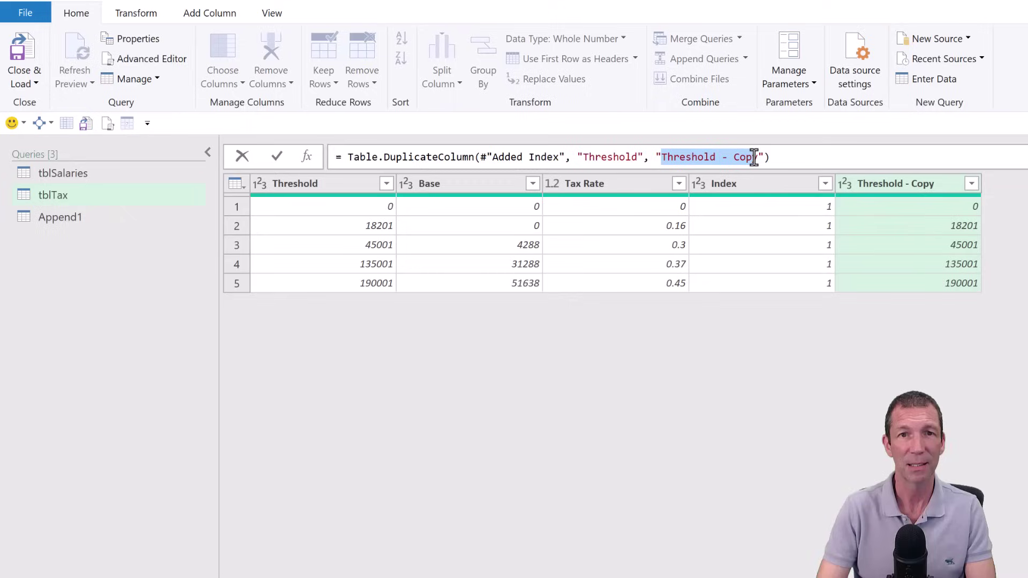
key(BackSpace)
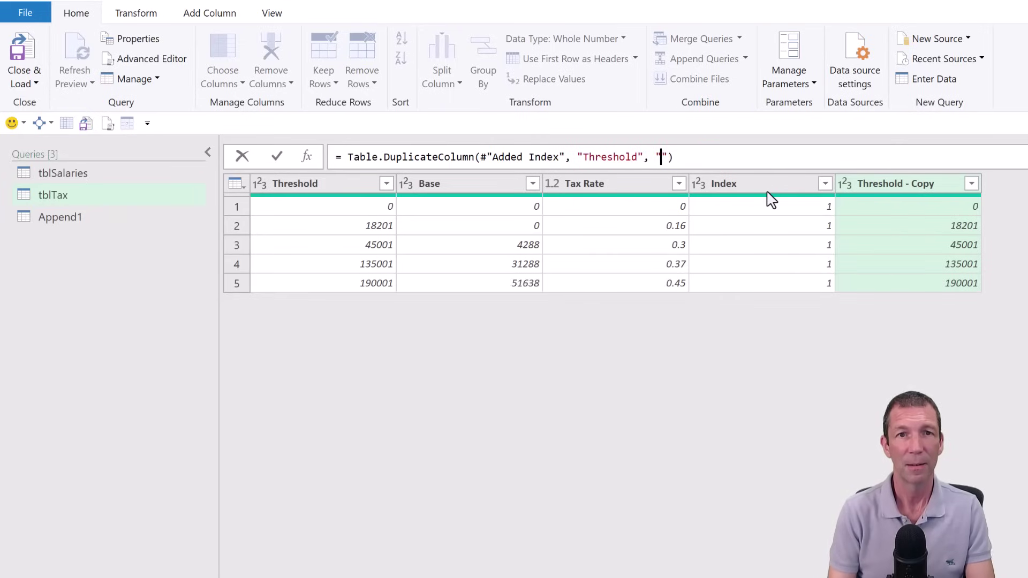
text(Salaries)
key(Return)
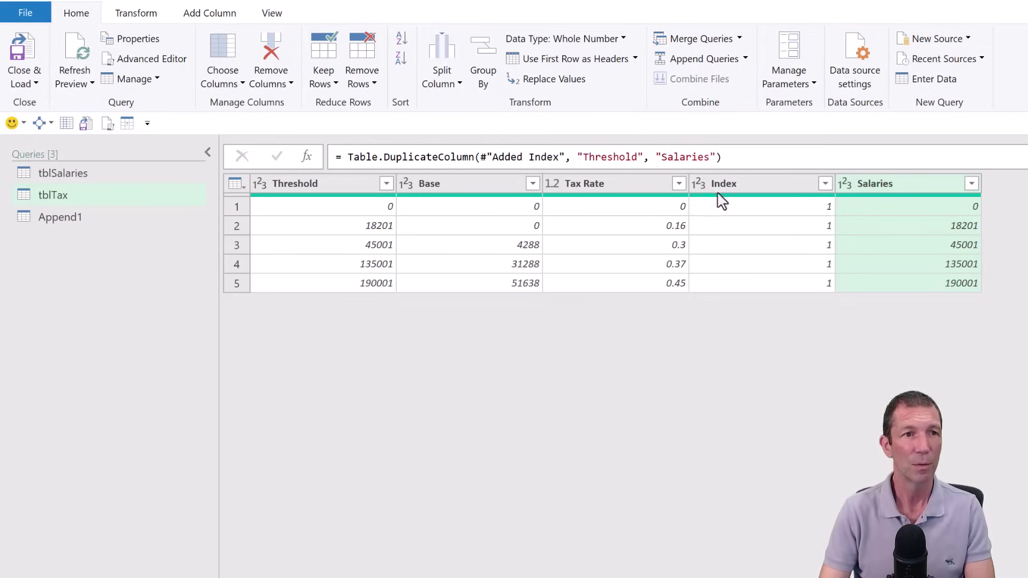
click(75, 210)
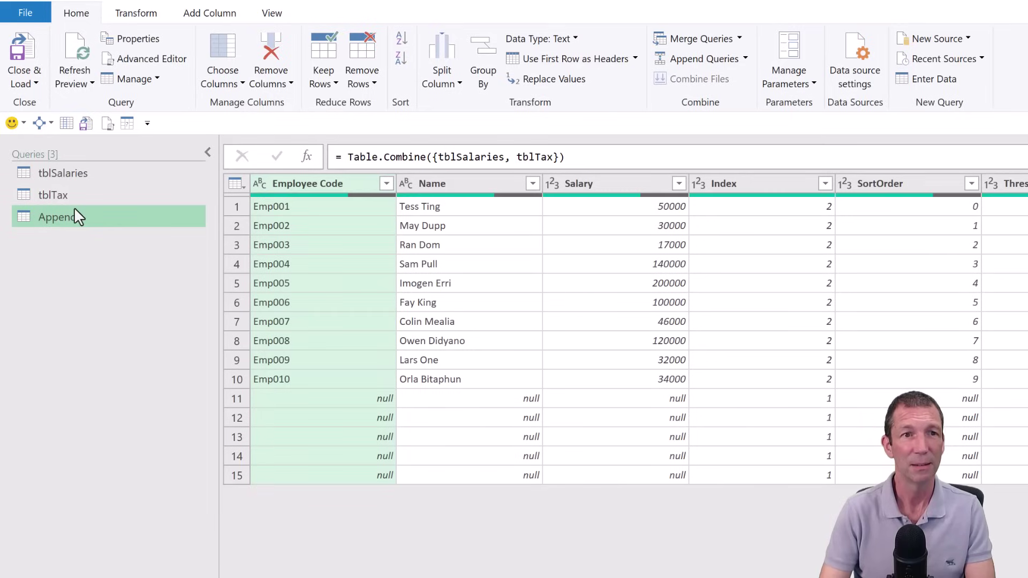
- Correct the duplicated column's name from 'Salaries' to 'Salary' and return to Append1
click(133, 193)
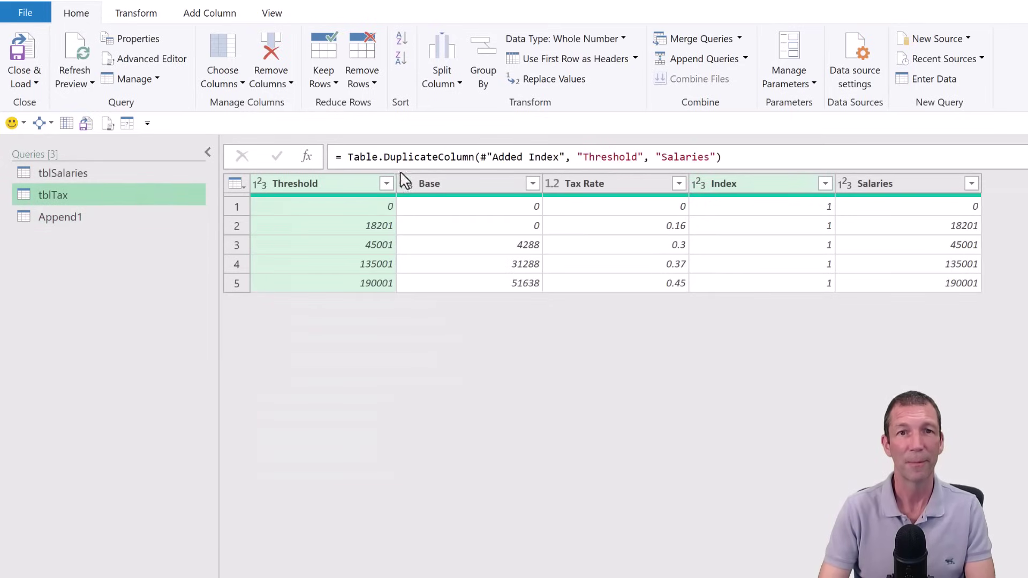
click(697, 156)
key(Right)
key(Right)
key(BackSpace)
key(BackSpace)
key(BackSpace)
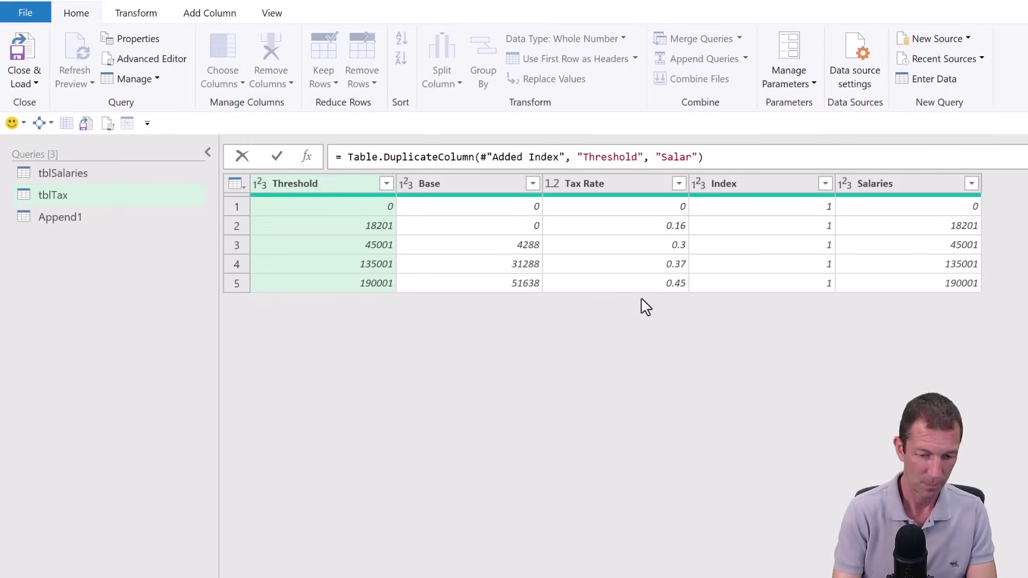
text(y)
key(Return)
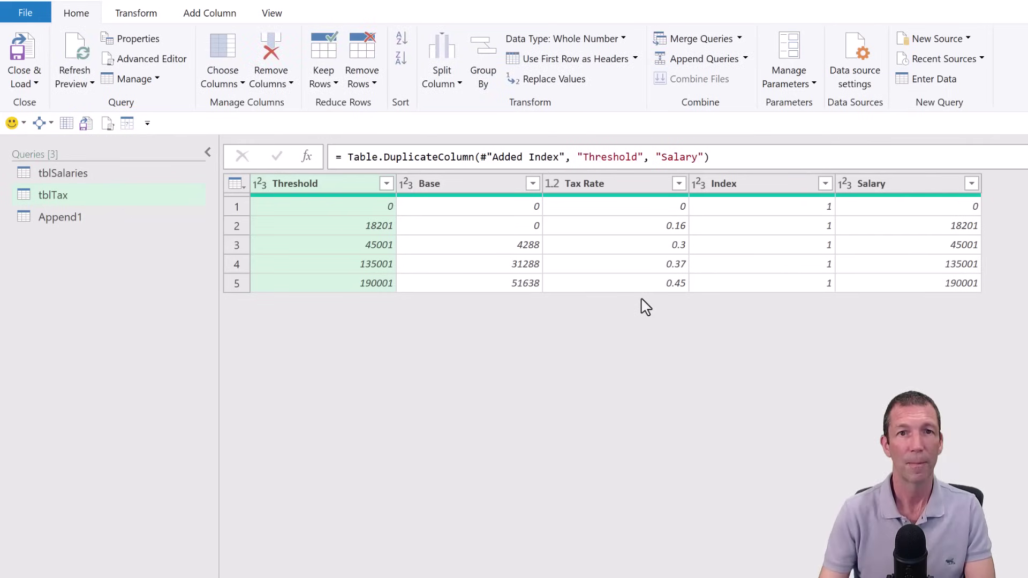
click(105, 225)
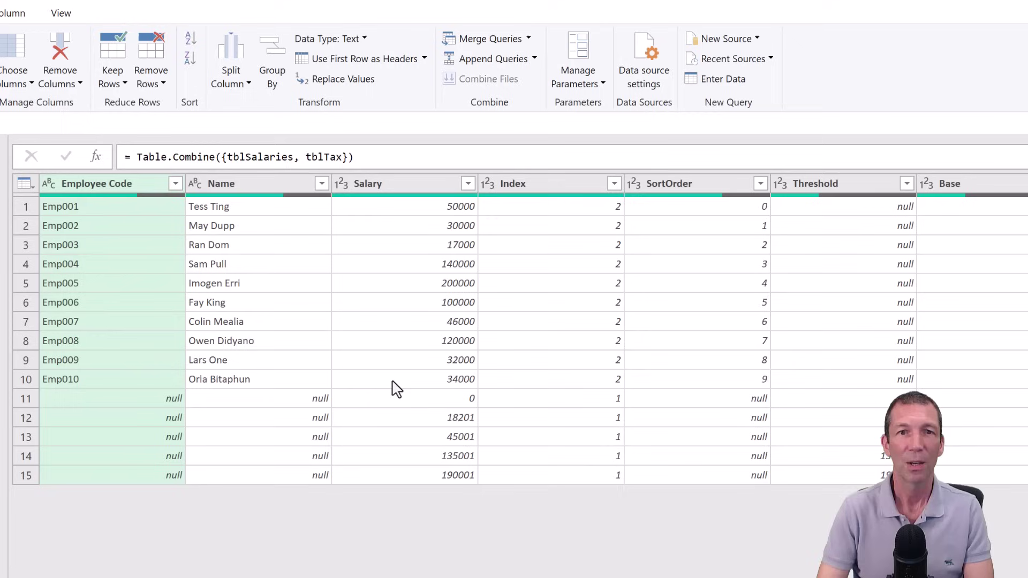
- Sort the combined rows by Salary ascending, then by Index ascending
click(468, 184)
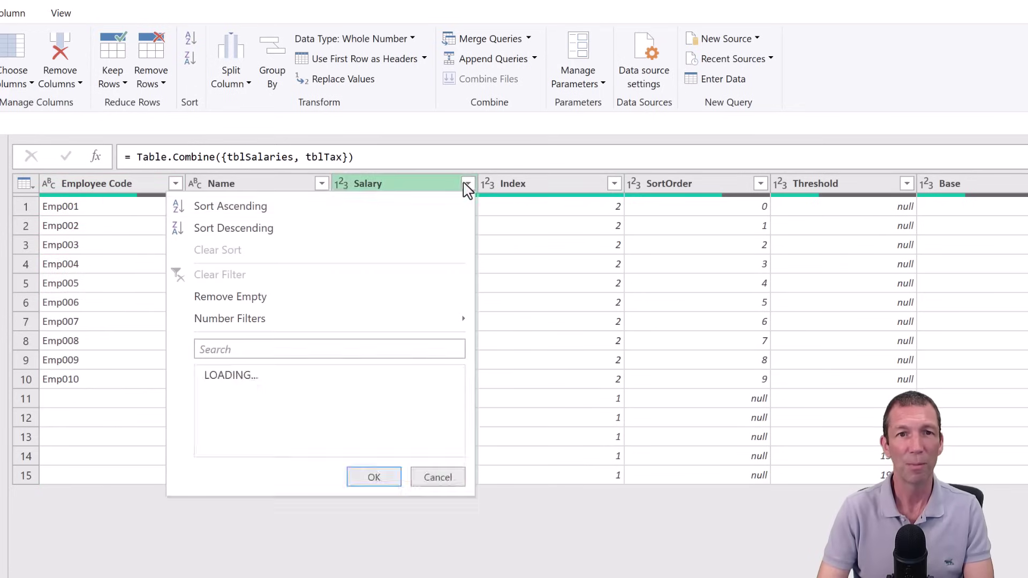
click(437, 220)
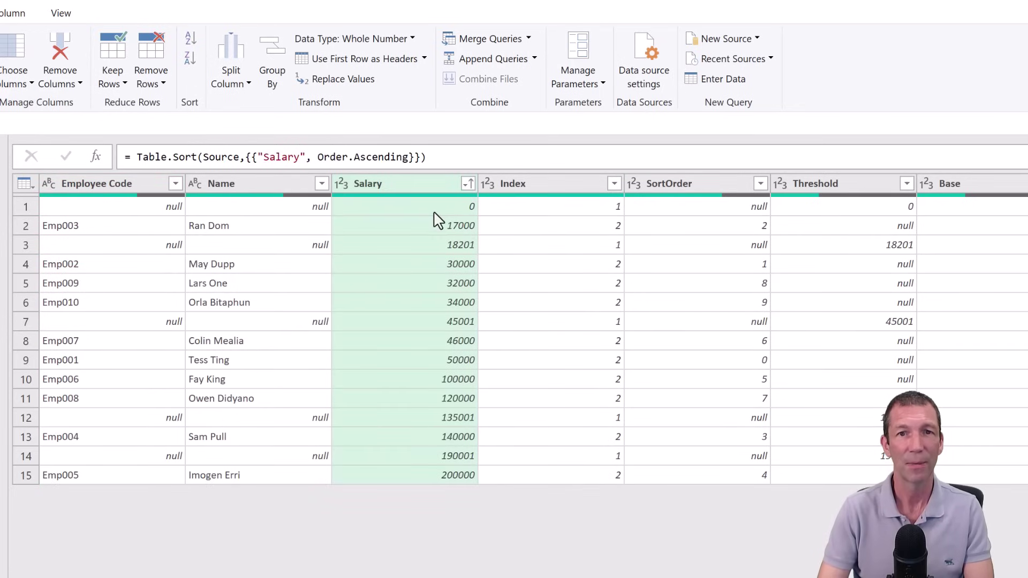
click(613, 184)
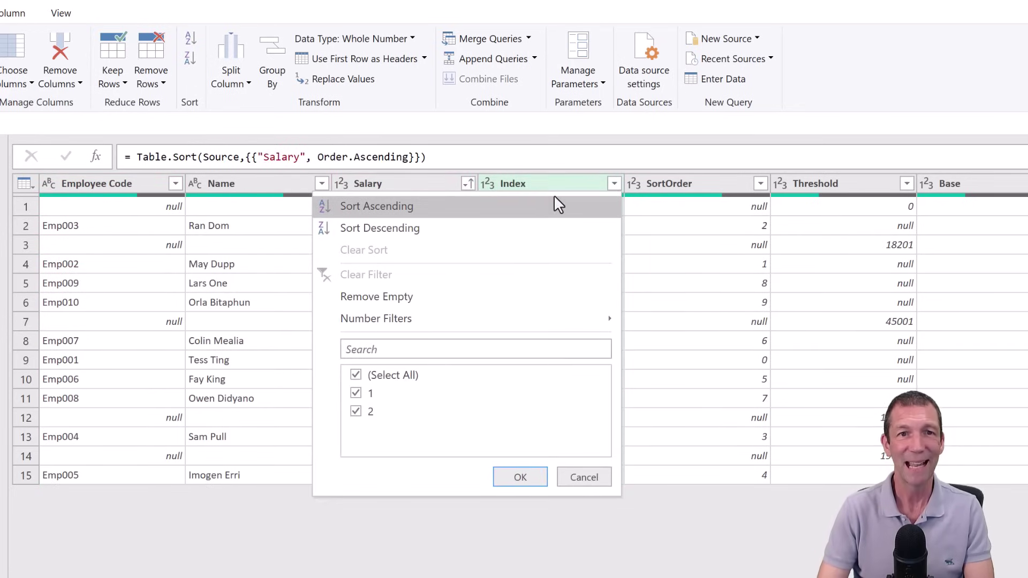
click(534, 208)
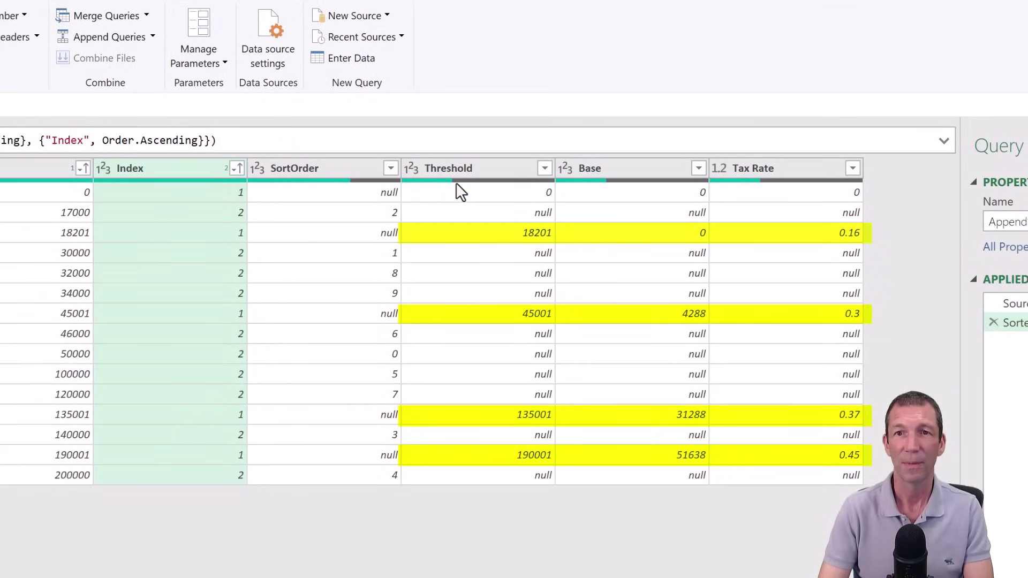
- Fill the Threshold, Base and Tax Rate values down onto the employee rows
click(447, 169)
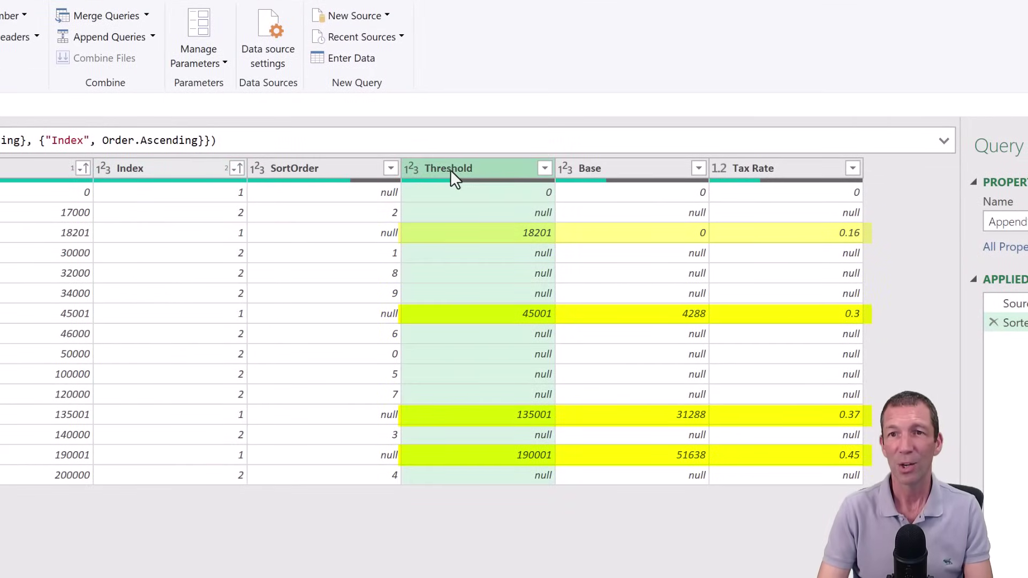
shift+click(756, 166)
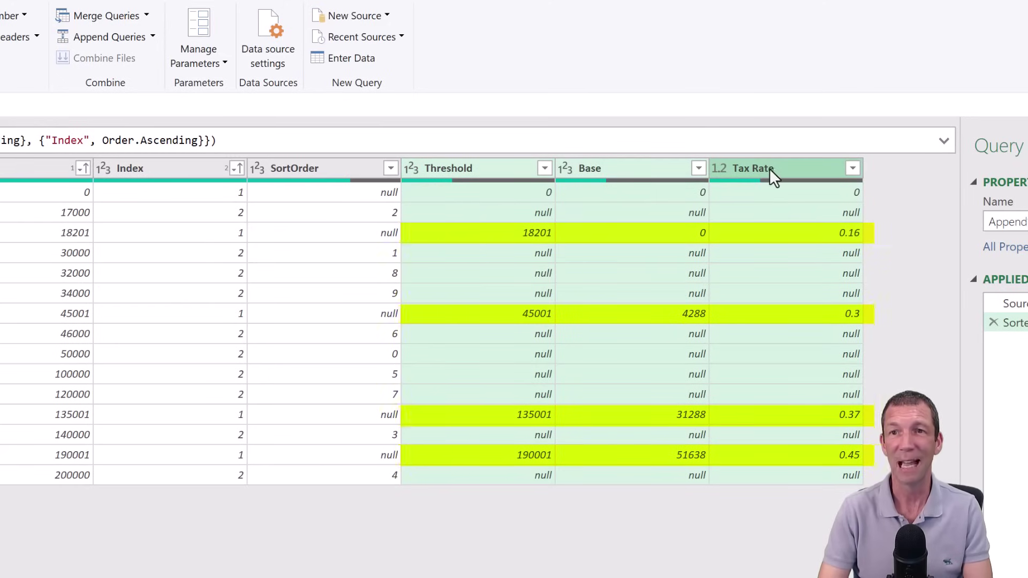
right_click(780, 173)
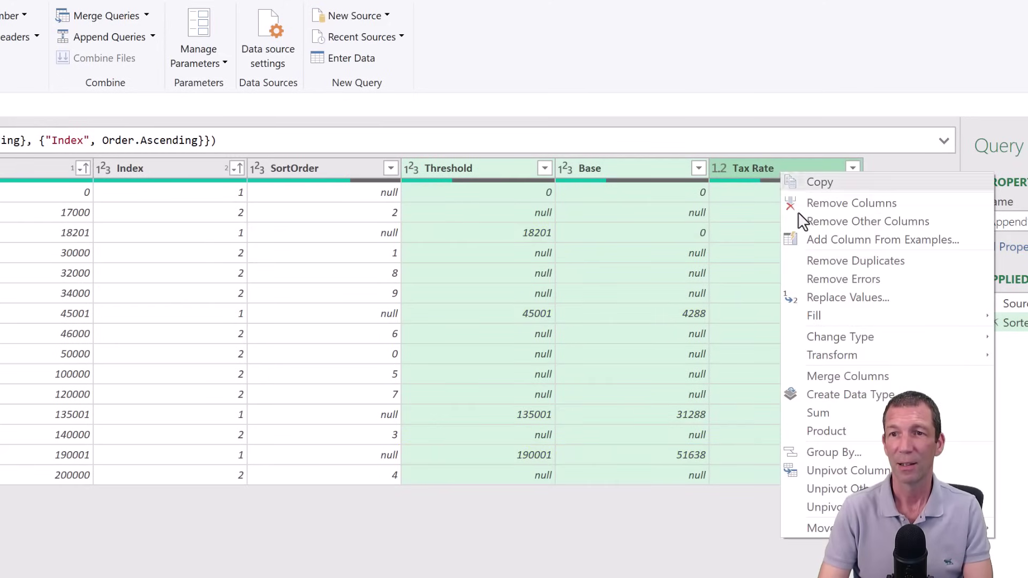
mouse_move(843, 316)
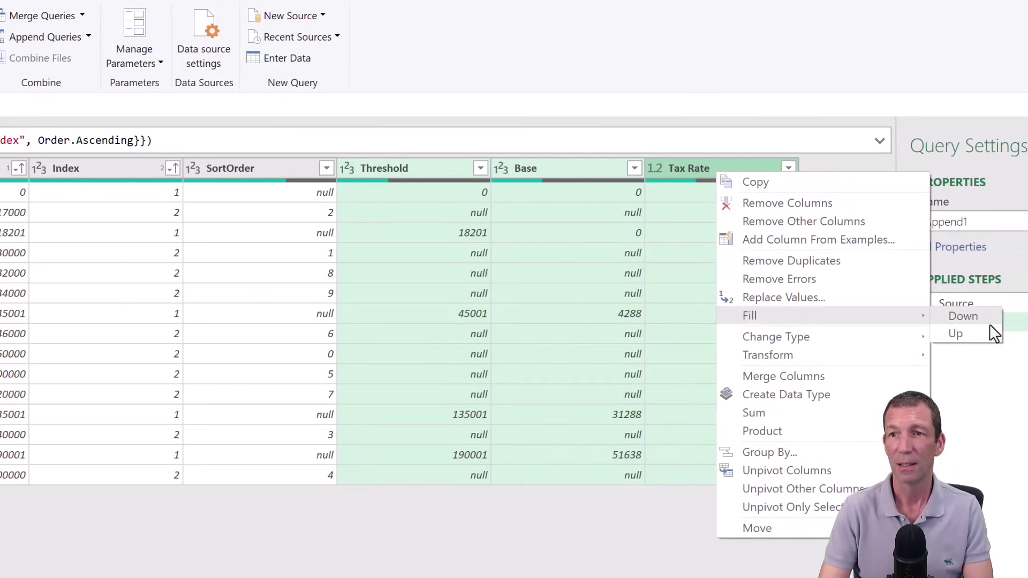
click(989, 324)
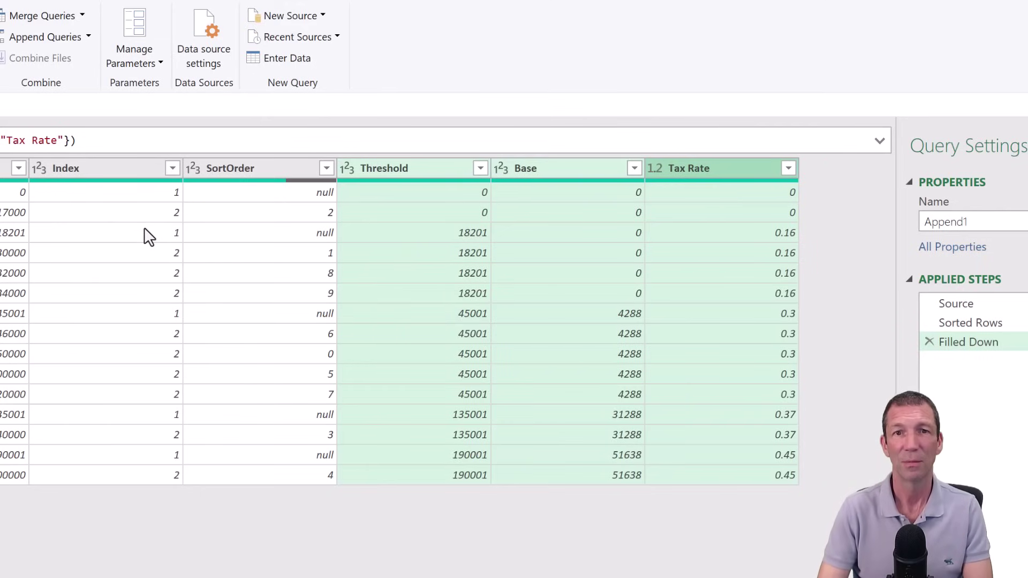
- Filter out the tax-bracket rows whose Index equals 1
click(138, 194)
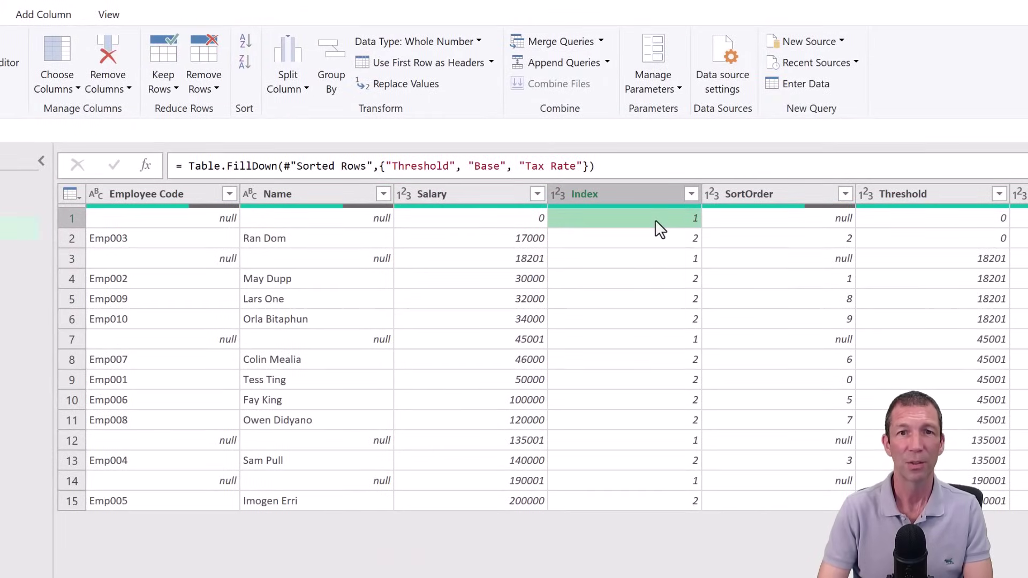
right_click(655, 221)
mouse_move(707, 250)
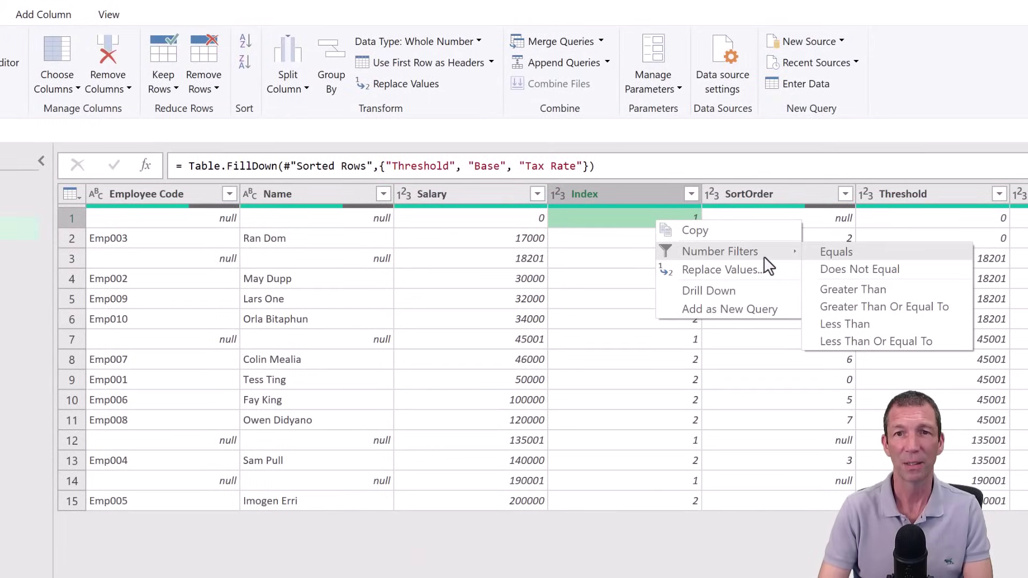
click(861, 269)
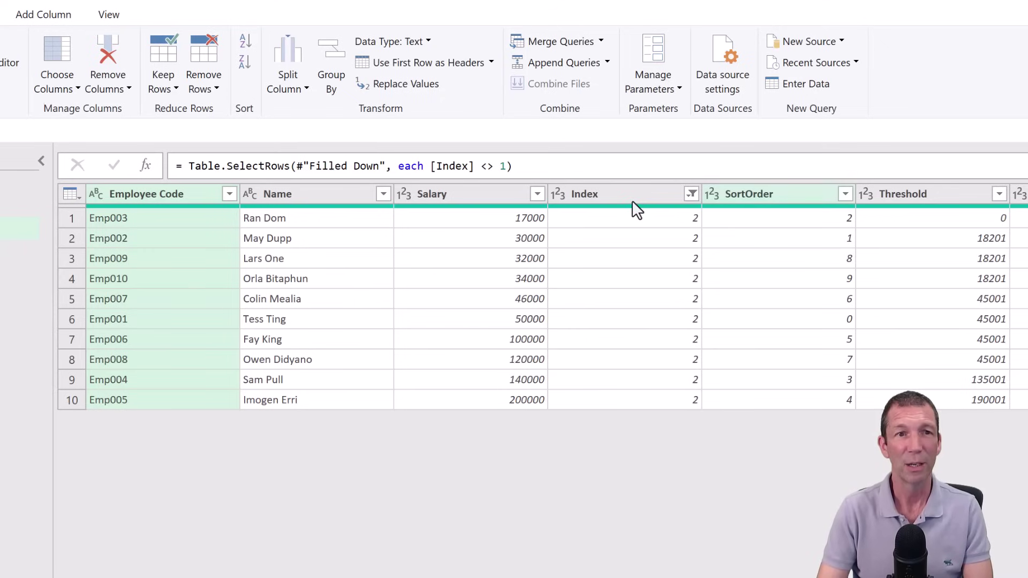
- Sort the remaining employee rows by SortOrder ascending to restore their original order
click(844, 193)
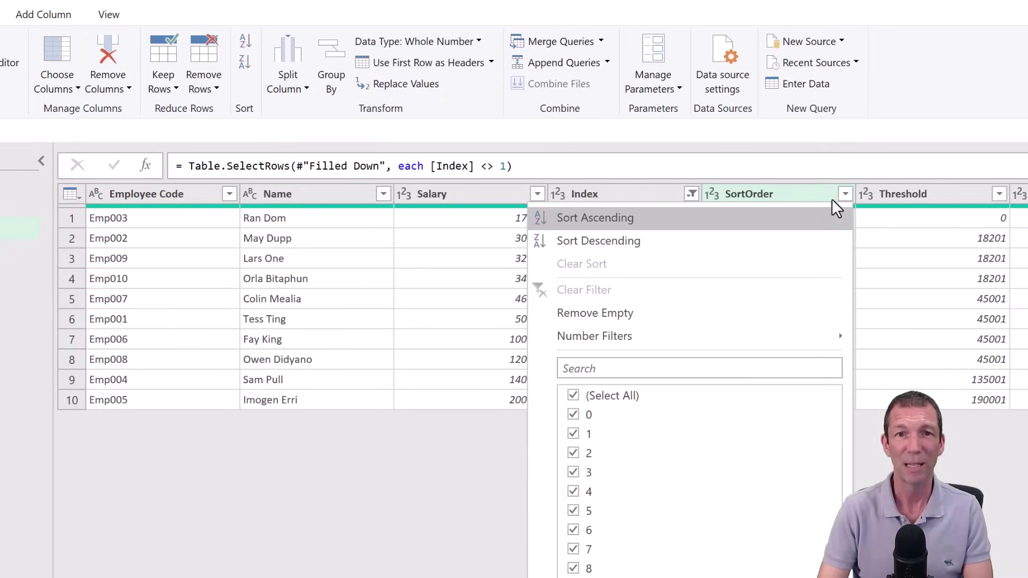
click(778, 222)
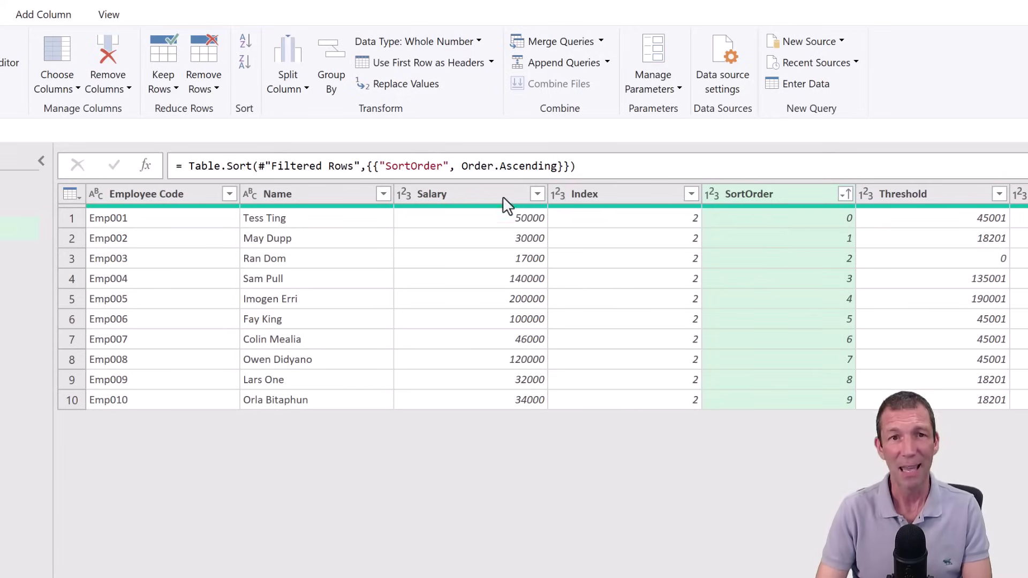
click(466, 196)
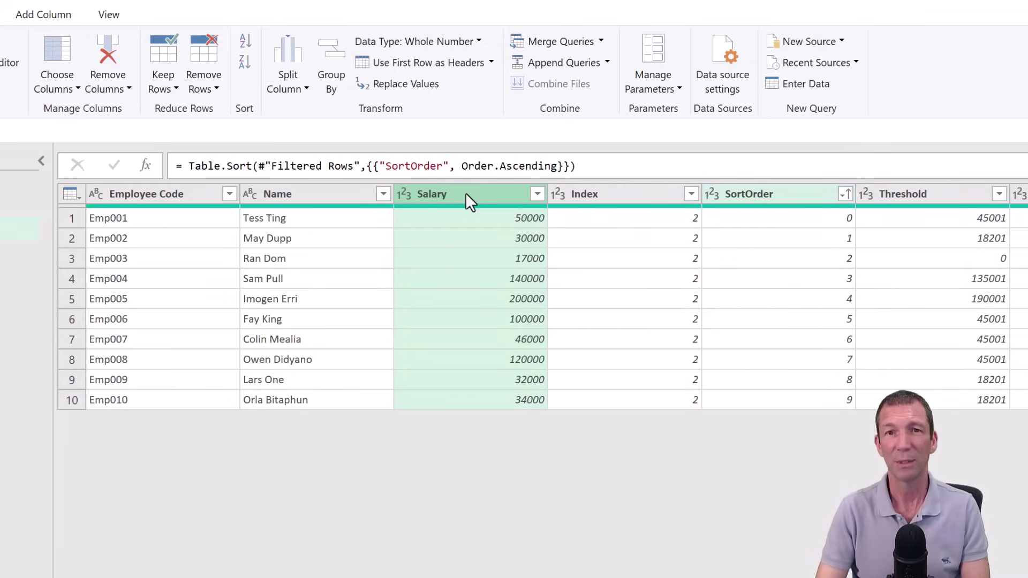
- Subtract Threshold from Salary into a new column named 'Excess'
ctrl+click(923, 195)
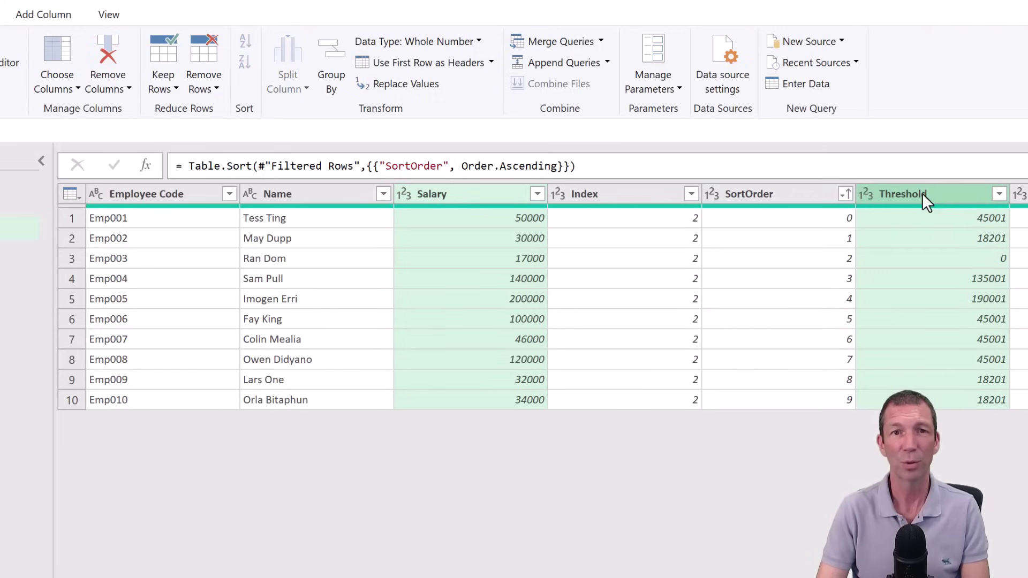
click(46, 14)
click(340, 82)
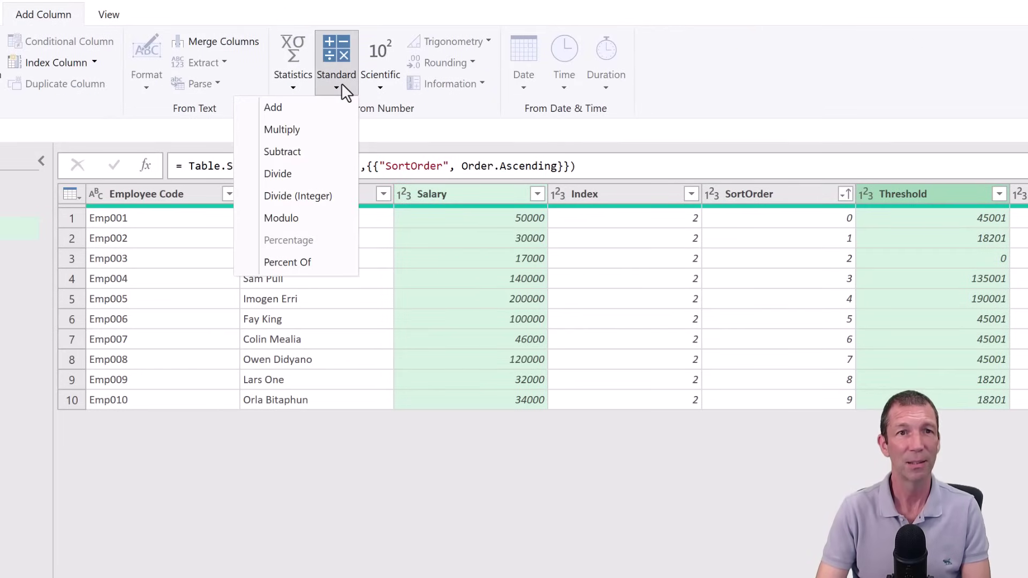
click(300, 150)
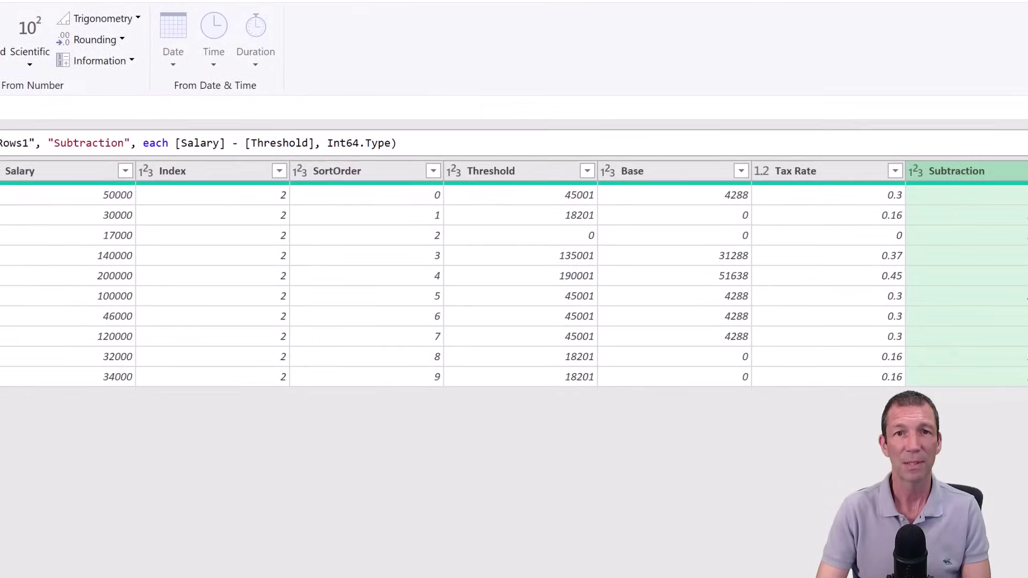
double_click(91, 142)
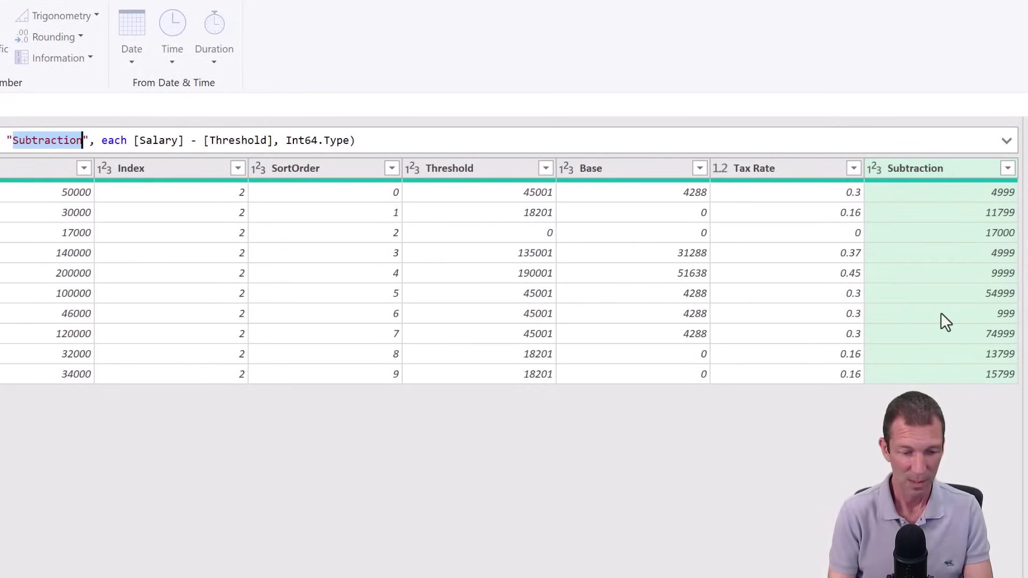
text(Excess)
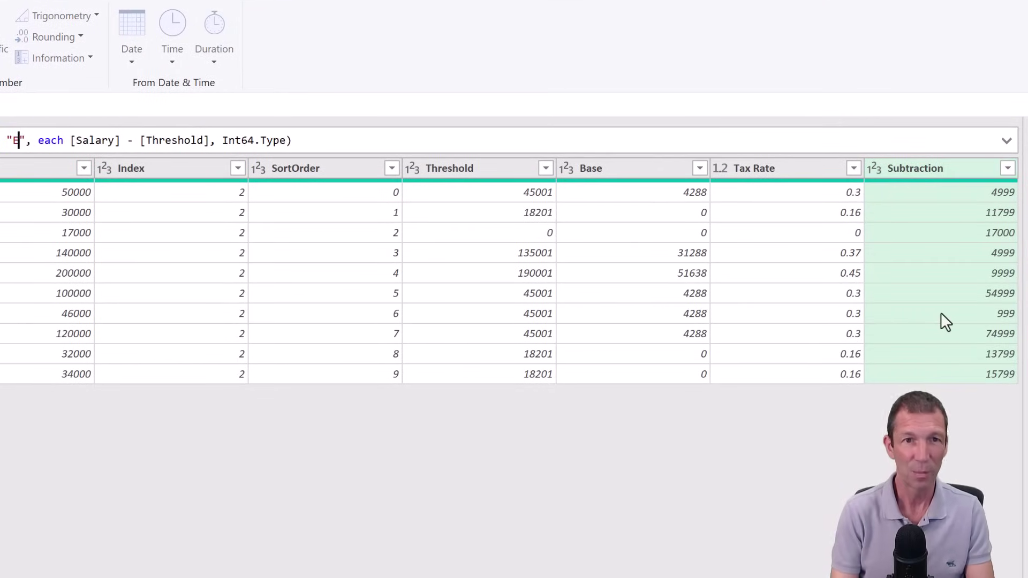
key(Return)
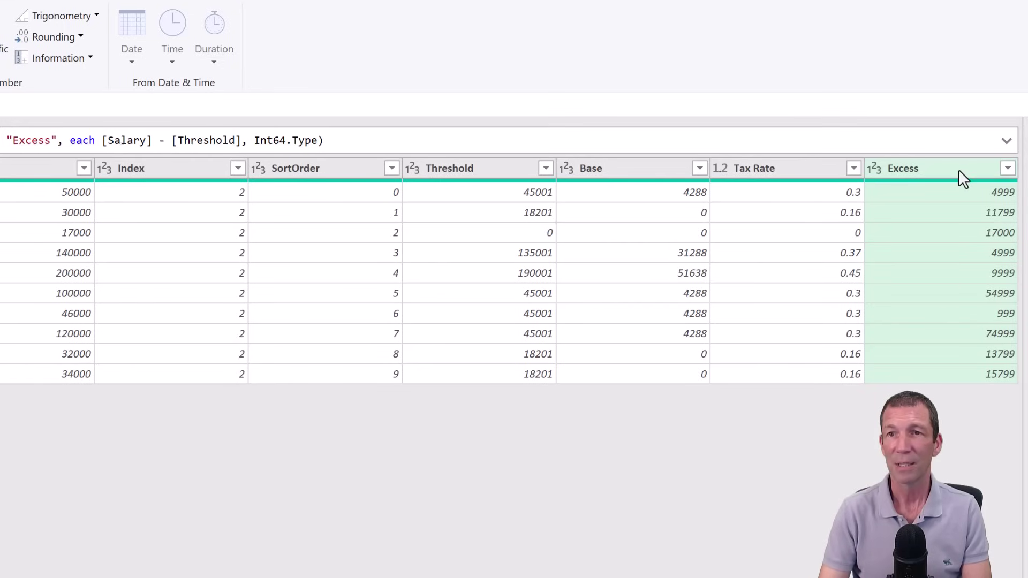
- Add an 'Excess Tax' column multiplying Excess by Tax Rate
ctrl+click(806, 174)
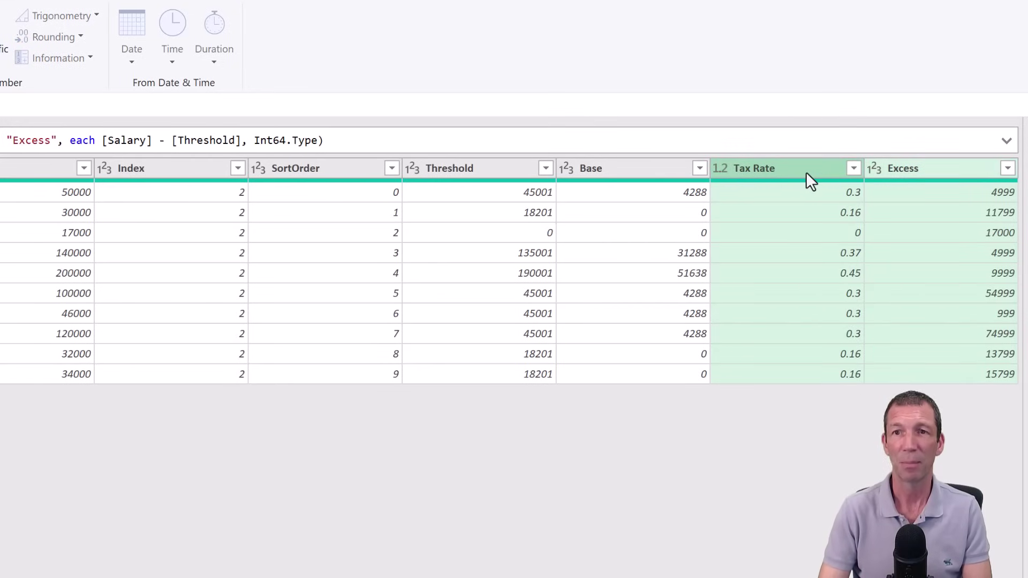
click(76, 86)
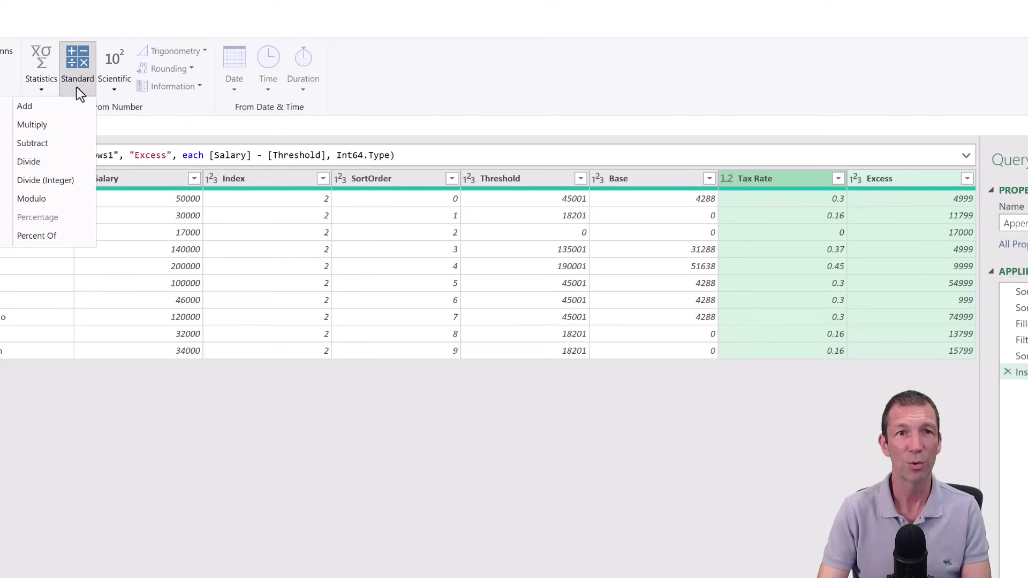
click(54, 126)
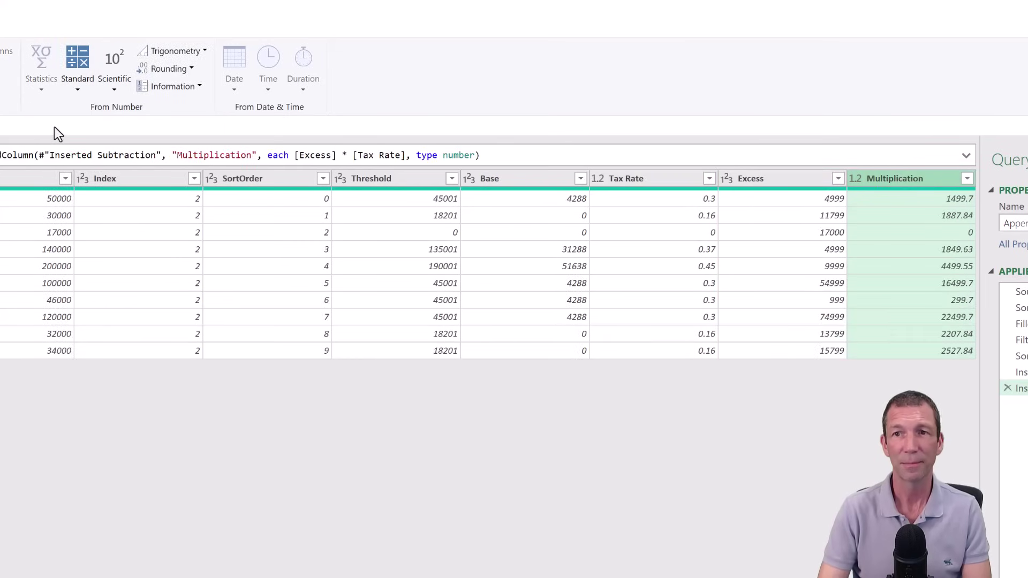
double_click(217, 156)
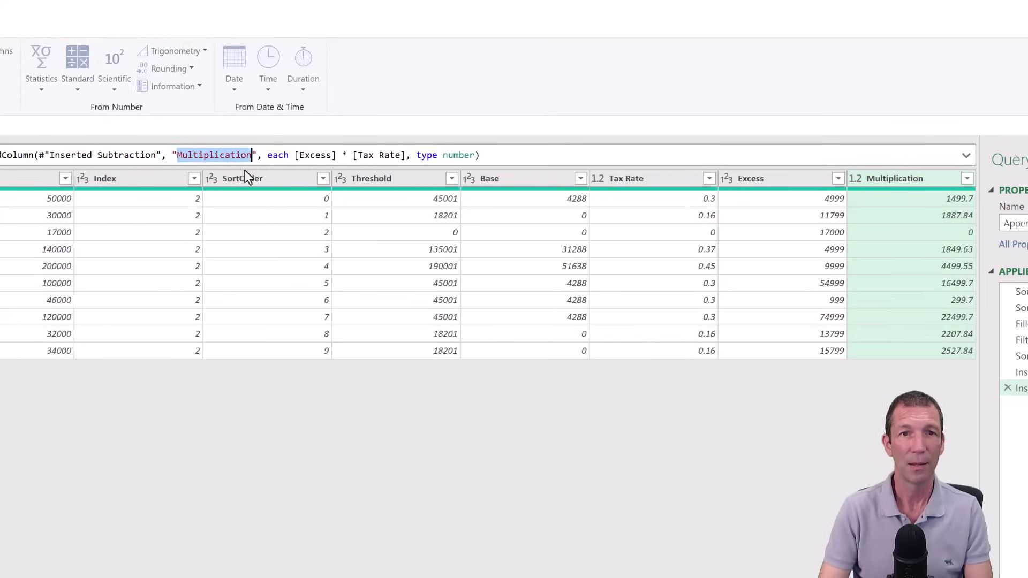
text(Excess Tax)
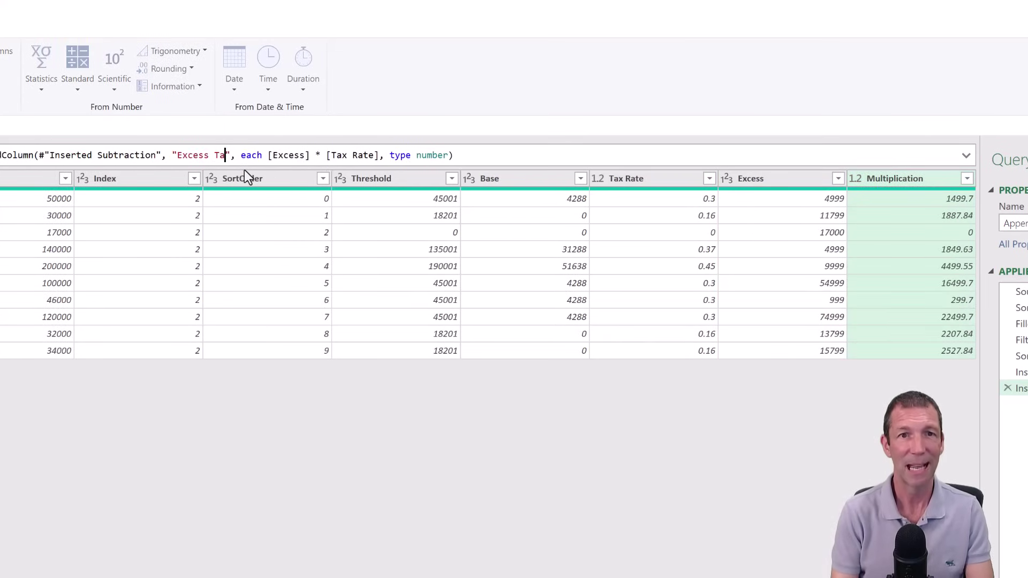
key(Return)
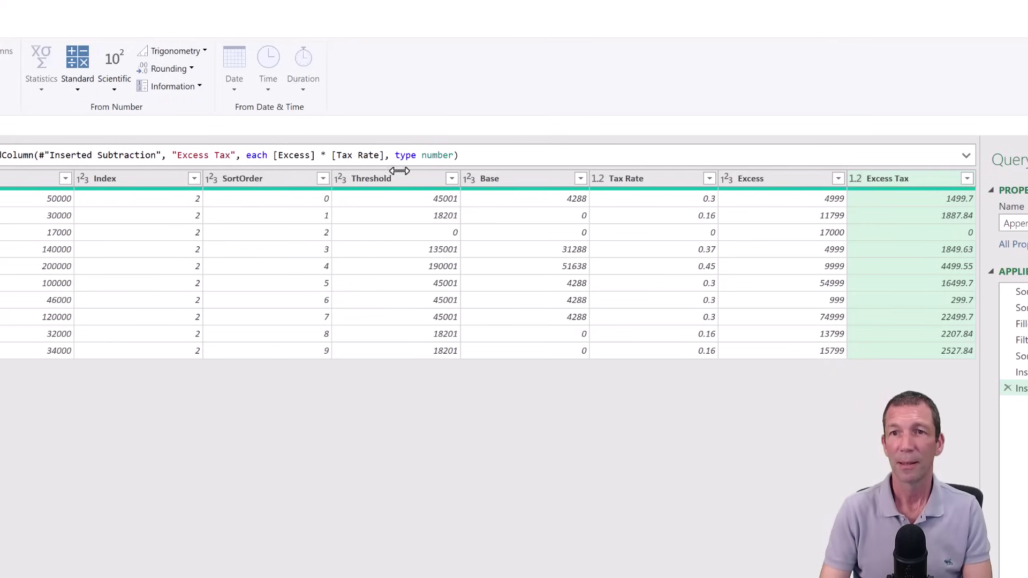
- Add a 'Final Tax' column summing Excess Tax and Base
click(919, 179)
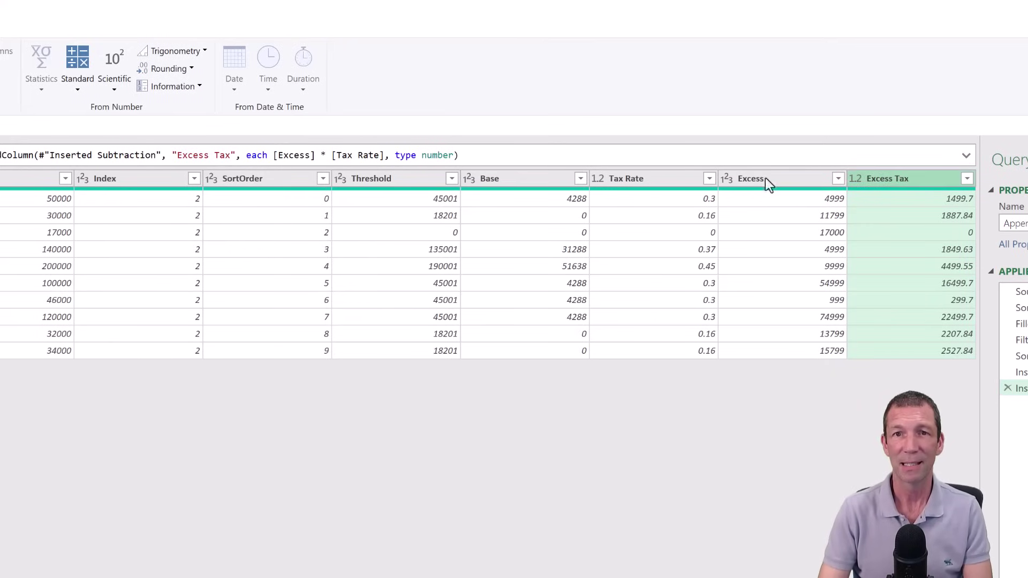
ctrl+click(518, 181)
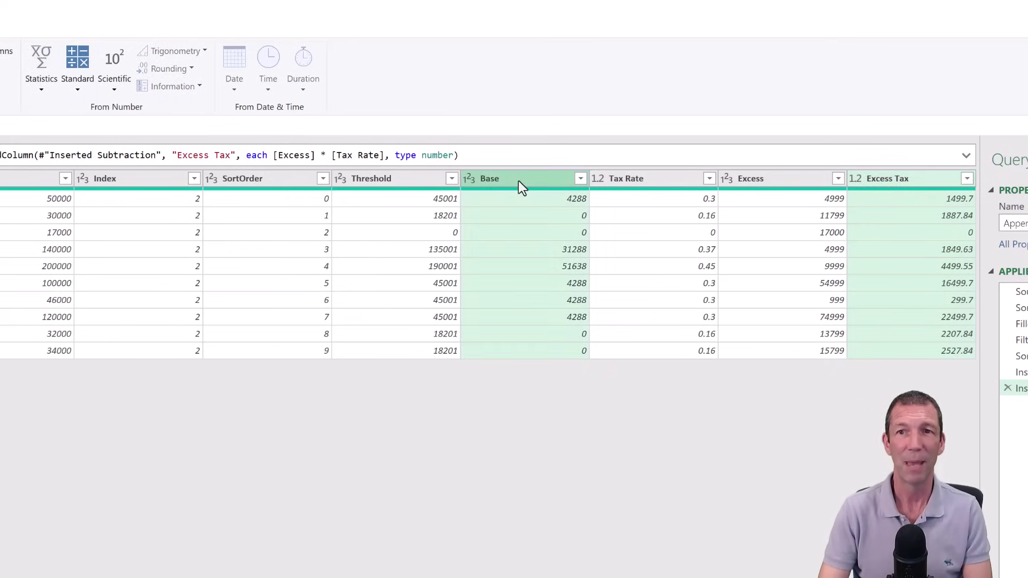
click(78, 92)
click(74, 108)
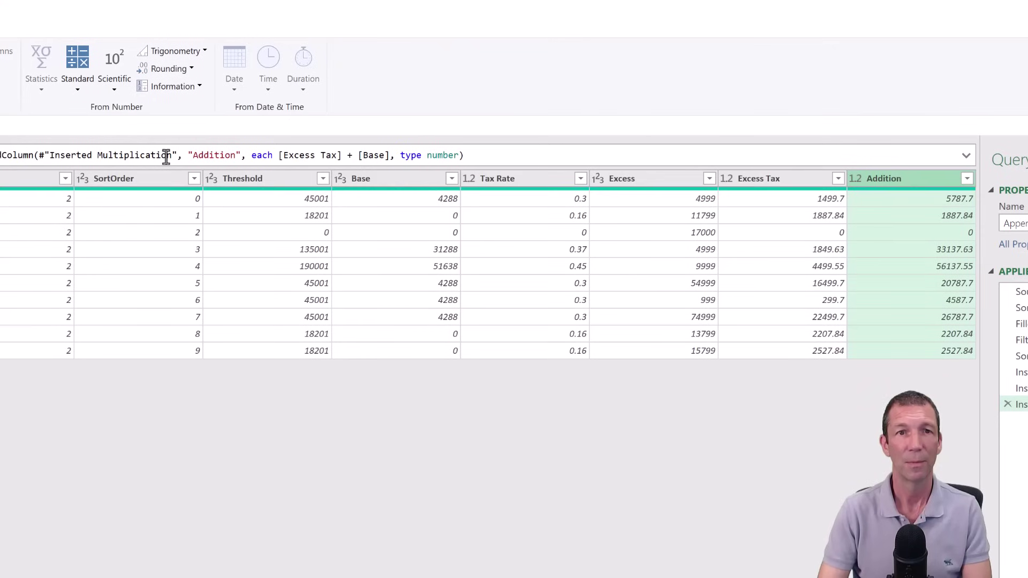
double_click(212, 155)
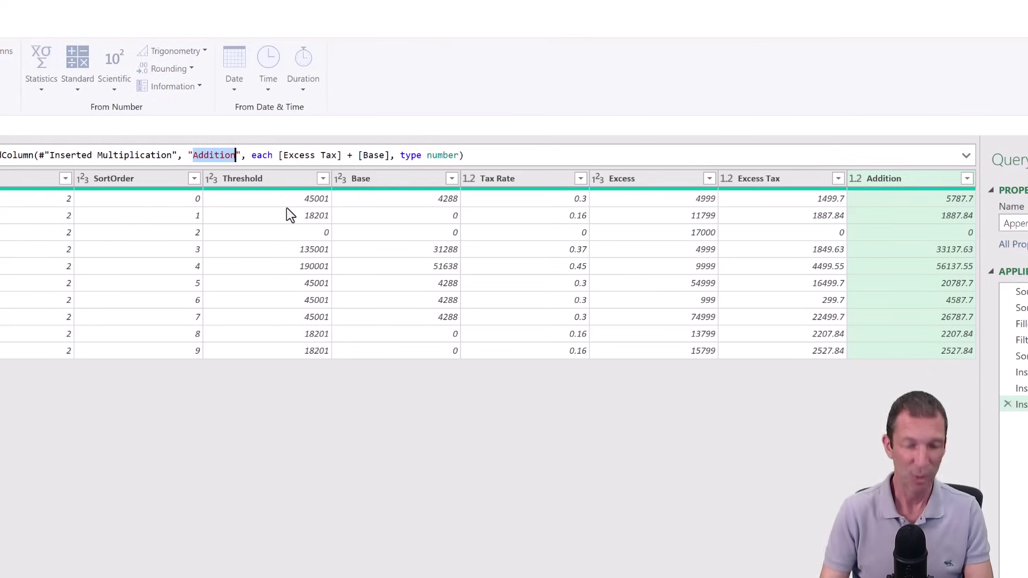
text(Final Tax)
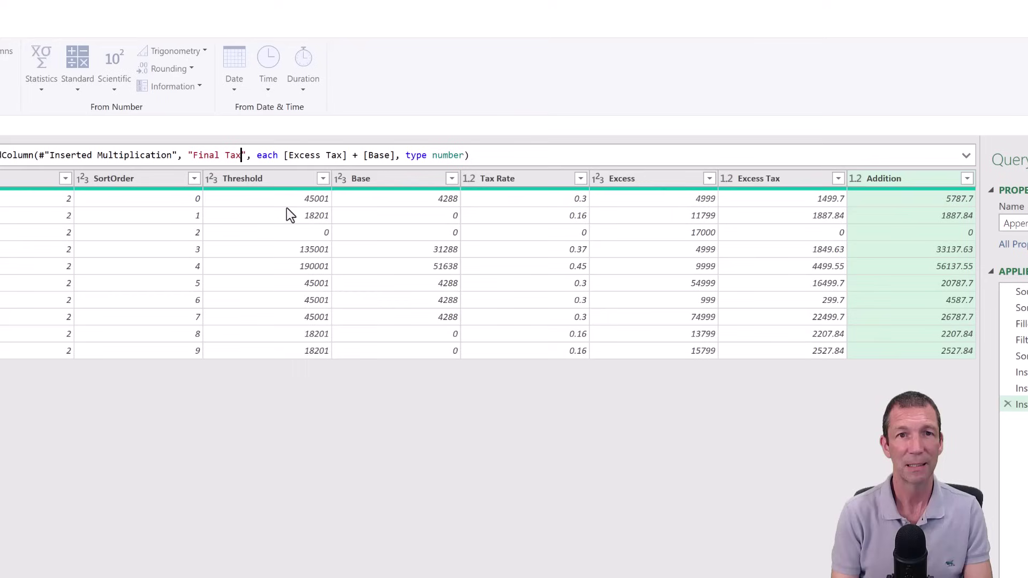
key(Return)
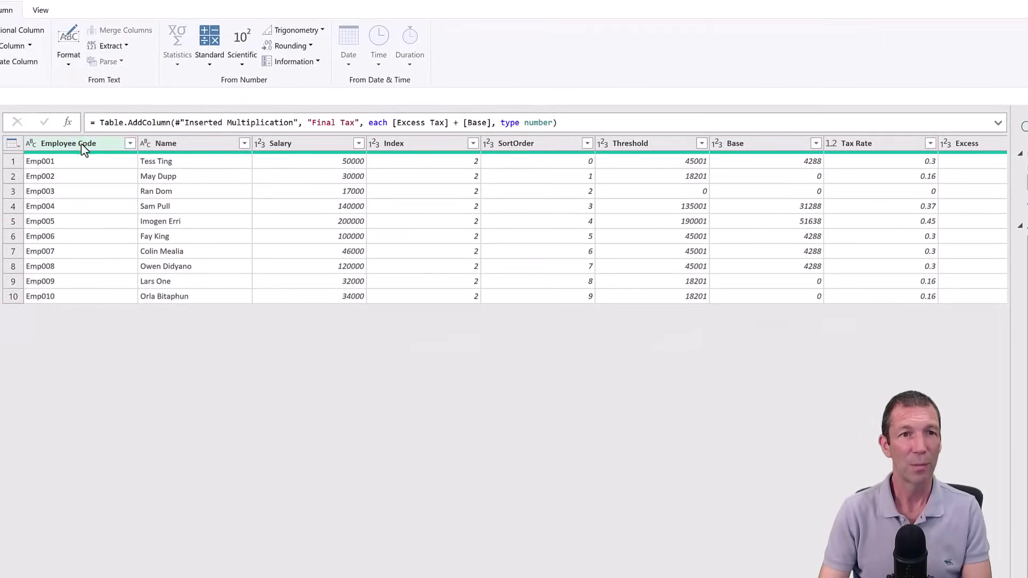
- Remove all columns except Employee Code, Name, Salary and Final Tax
click(91, 146)
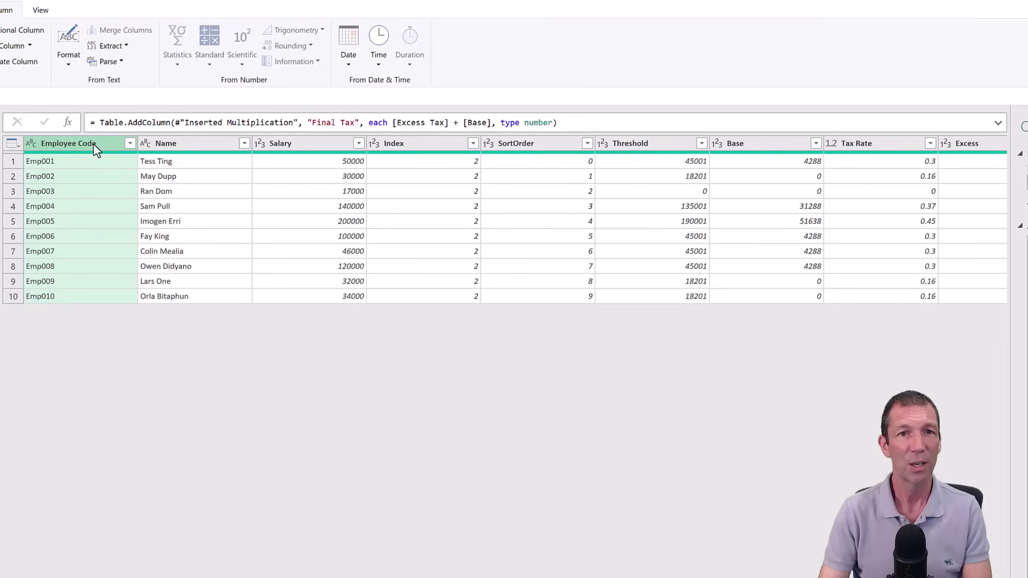
ctrl+click(194, 144)
ctrl+click(297, 146)
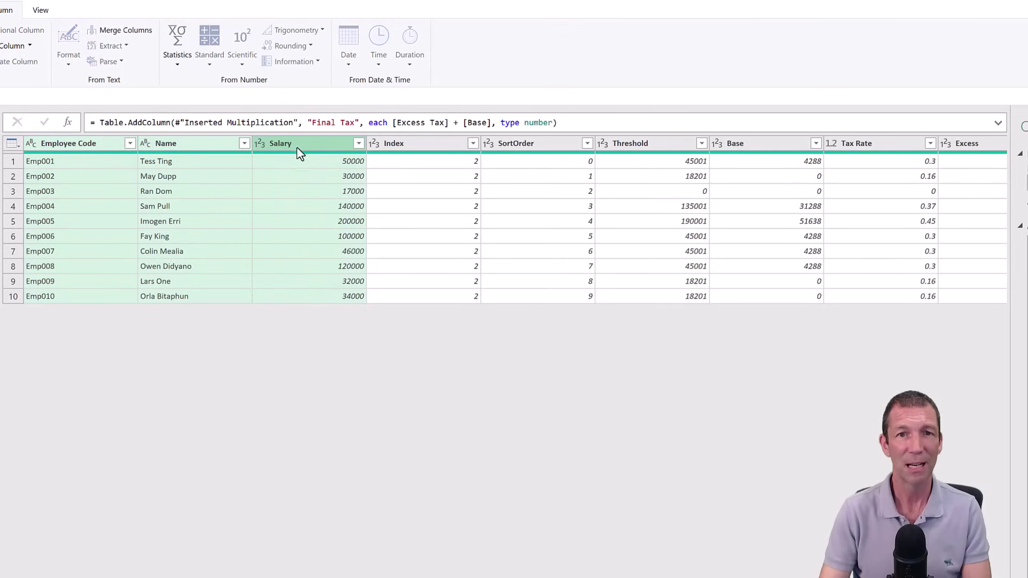
scroll(514, 219, right, 5)
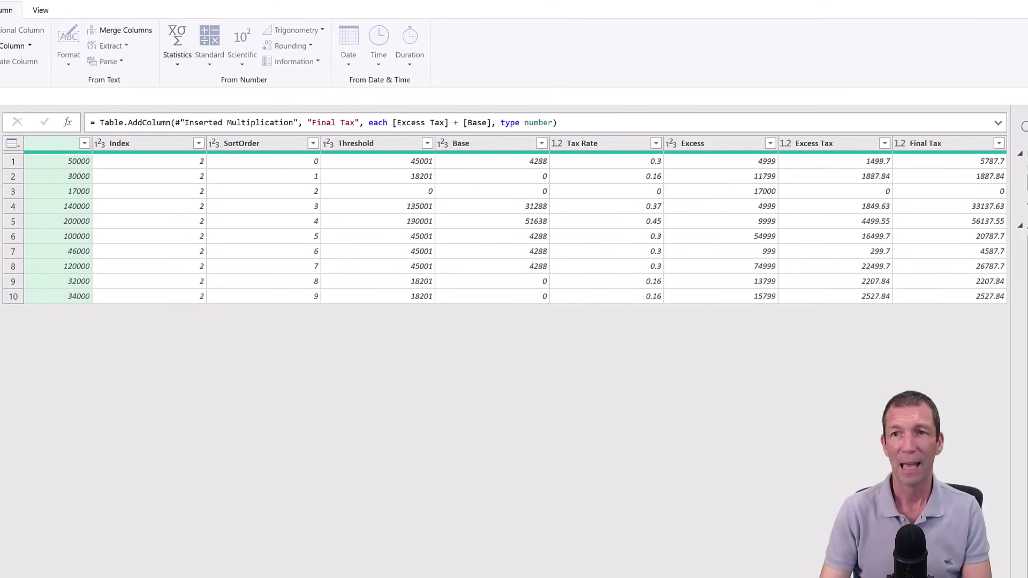
ctrl+click(926, 150)
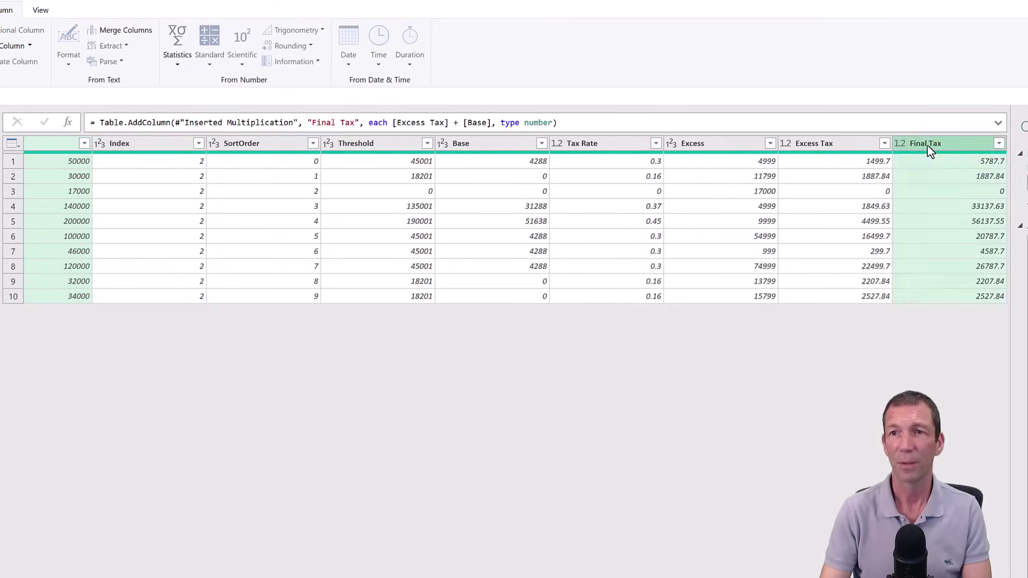
right_click(930, 151)
click(962, 182)
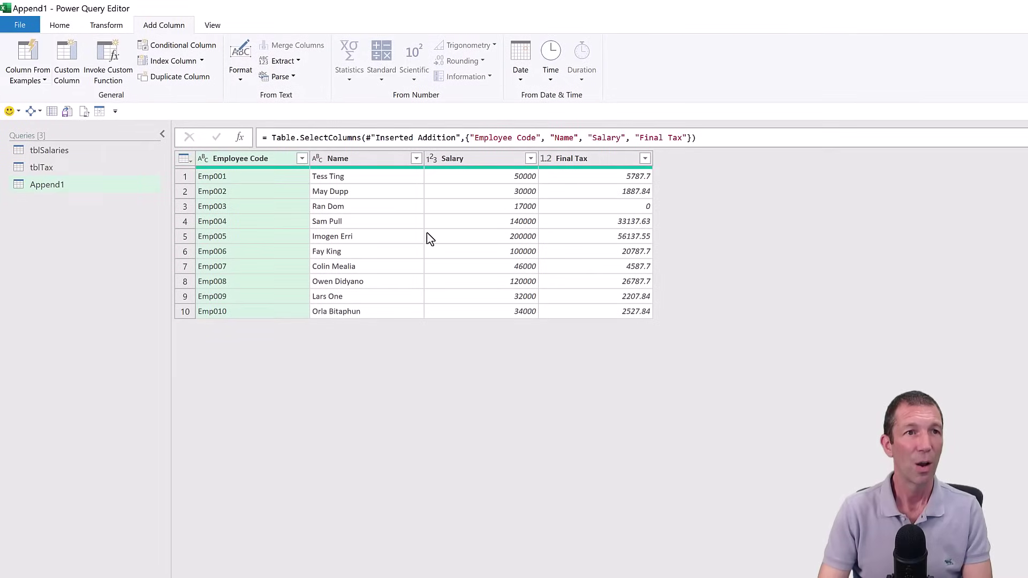
- Rename the query to 'FinalCalc' and close the editor with Close & Load To
click(60, 26)
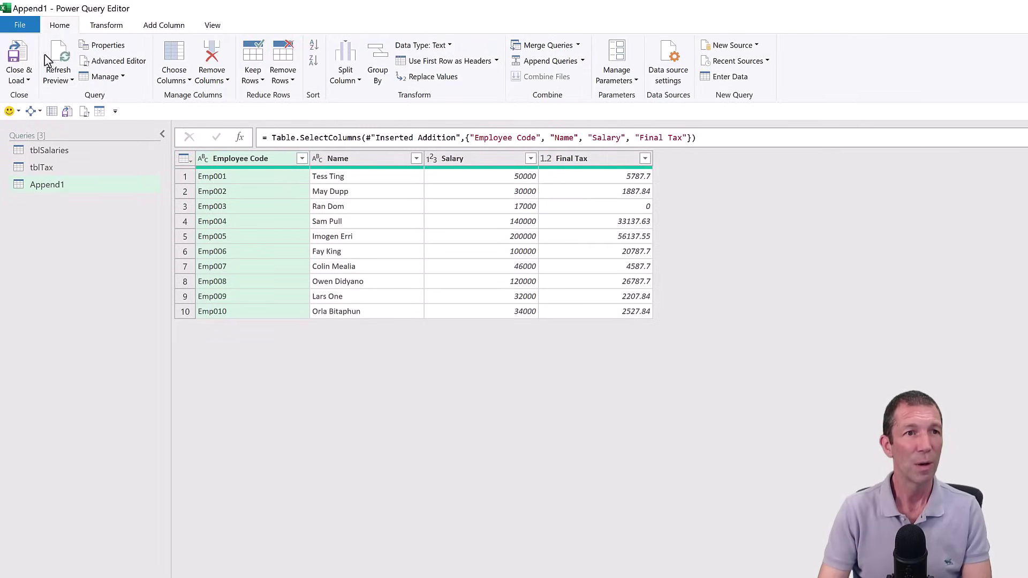
click(26, 81)
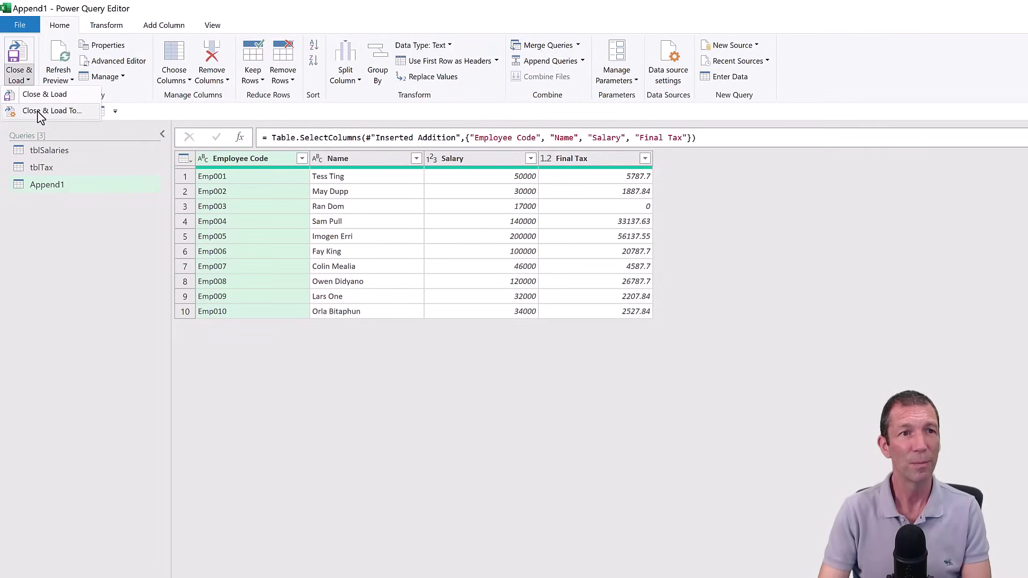
click(92, 187)
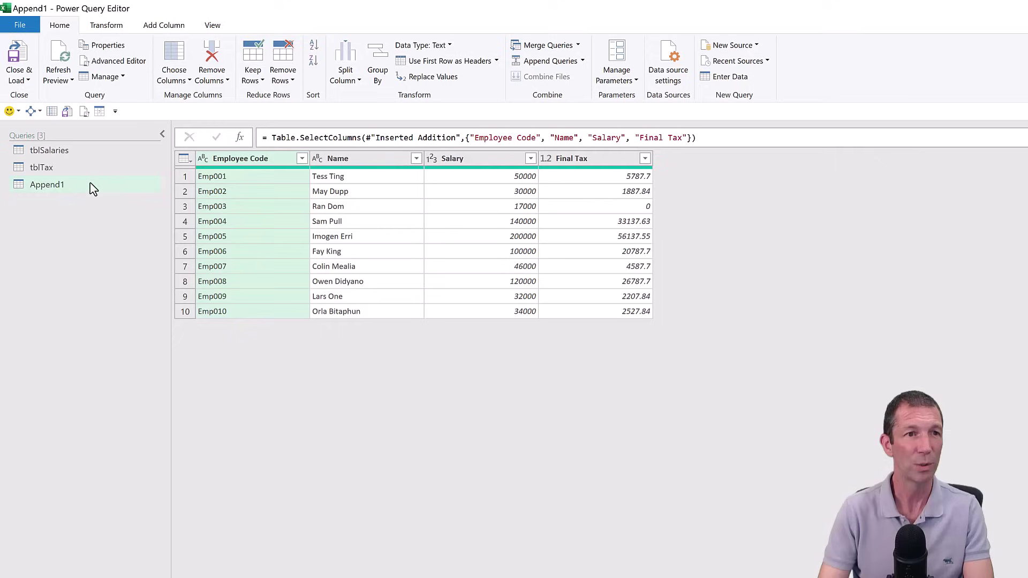
double_click(91, 185)
text(Final)
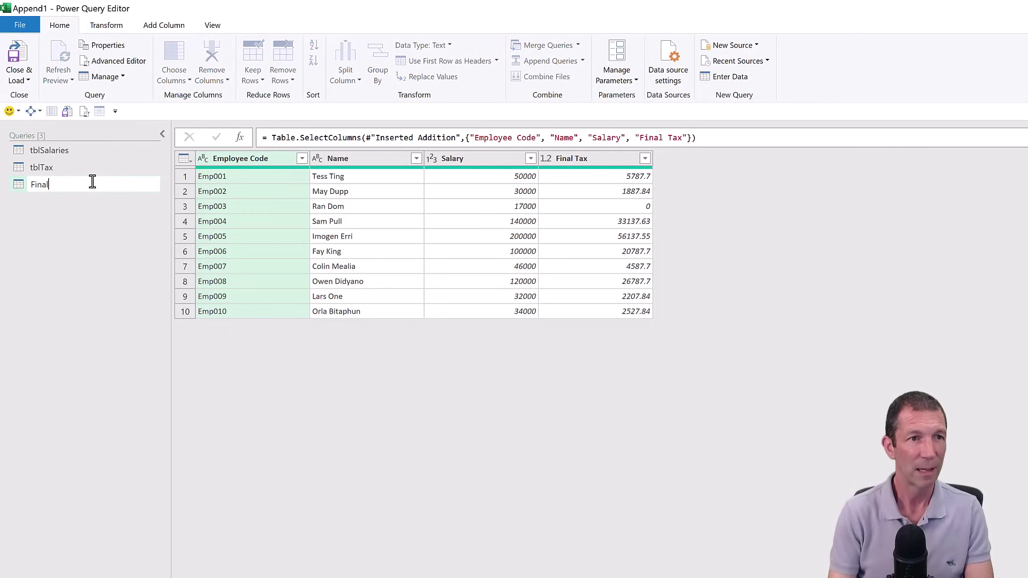
text(Calc)
key(Return)
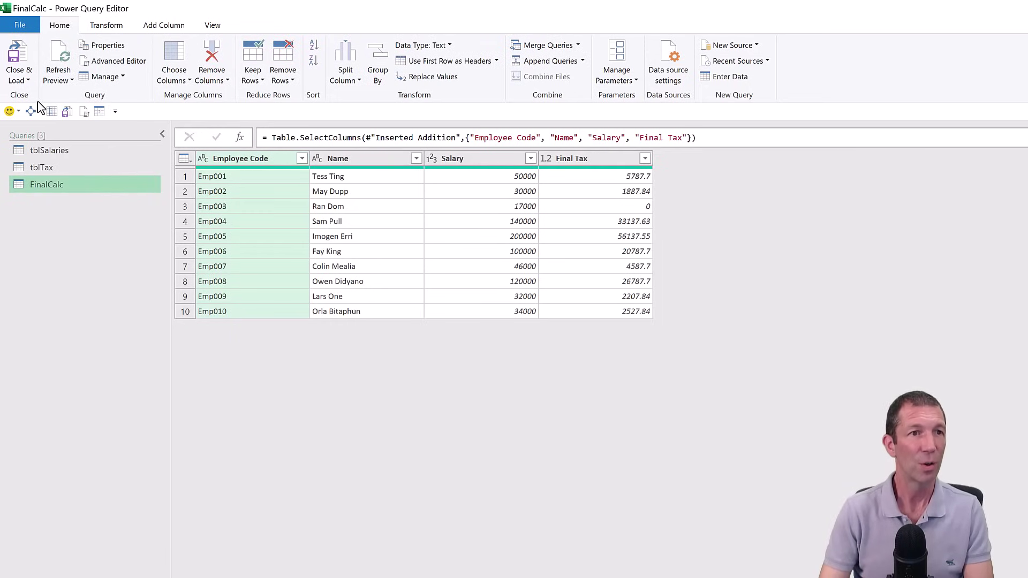
click(25, 80)
click(24, 110)
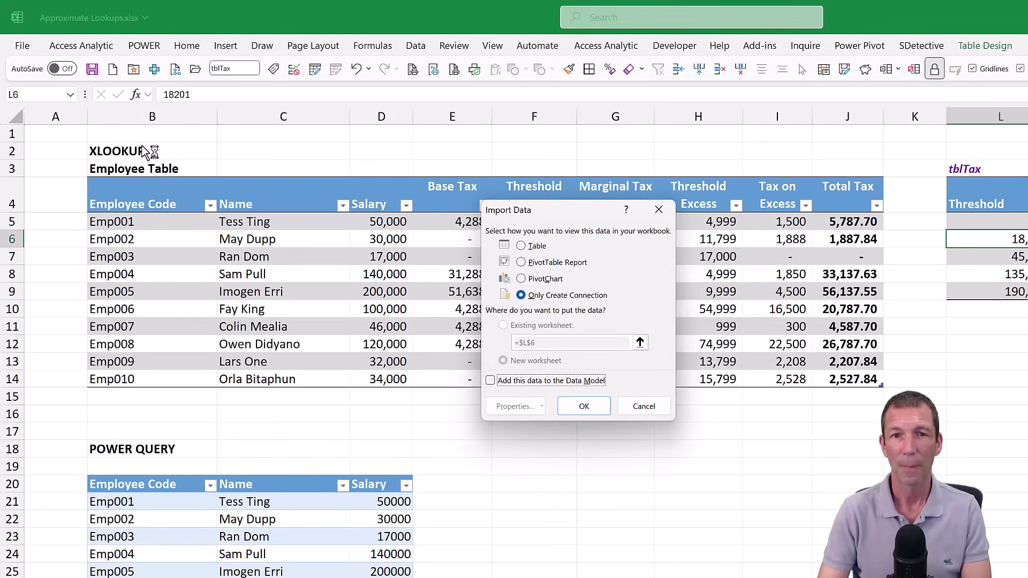
- Cancel the first import, then load FinalCalc as a table at cell F20 on the existing sheet
click(523, 248)
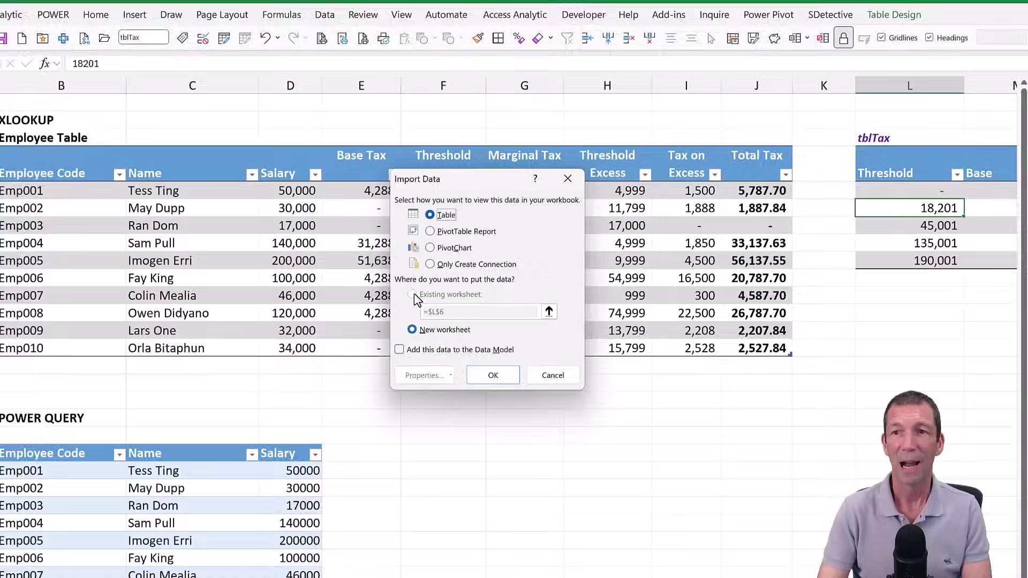
key(Escape)
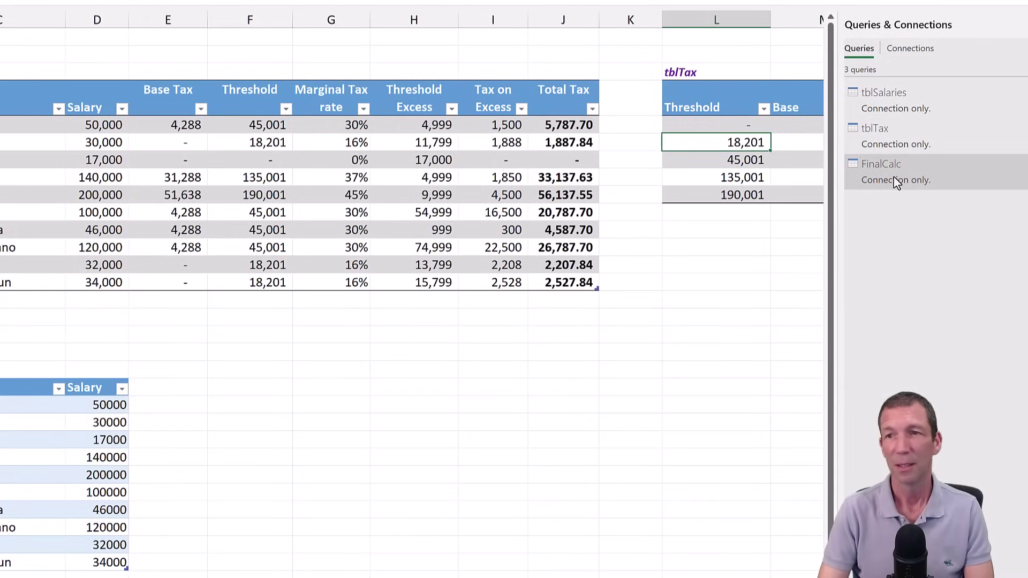
mouse_move(897, 182)
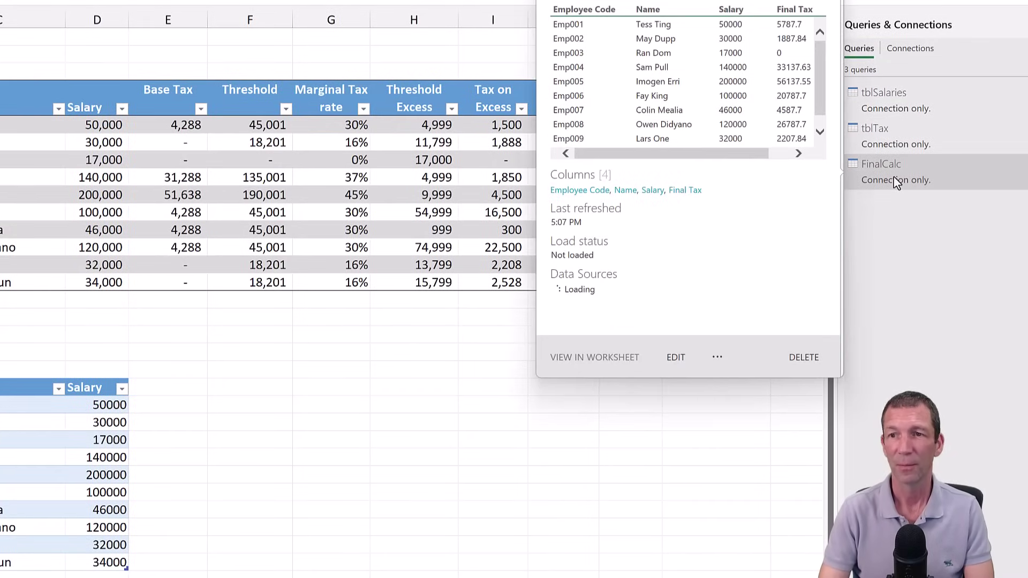
right_click(896, 182)
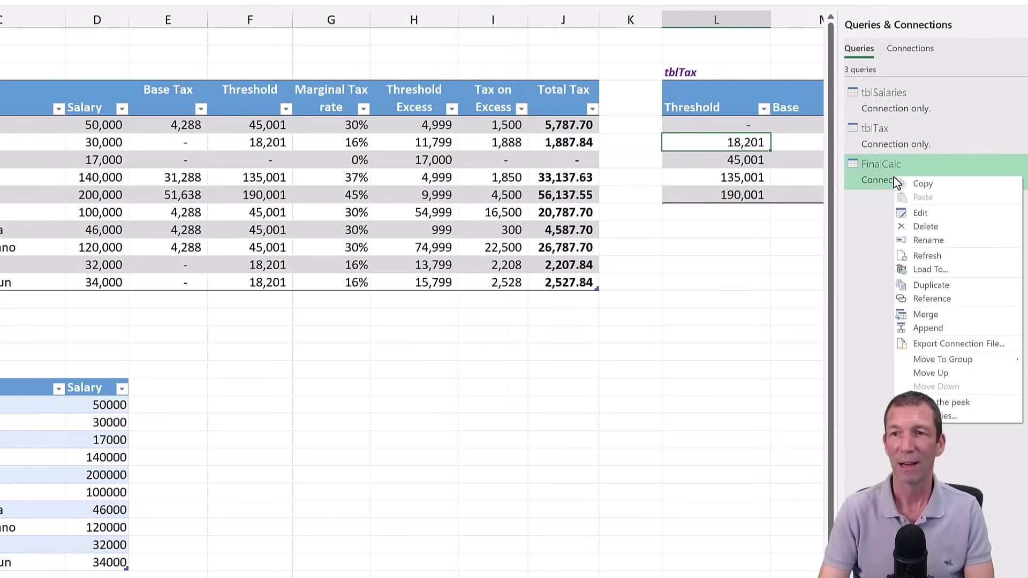
click(932, 268)
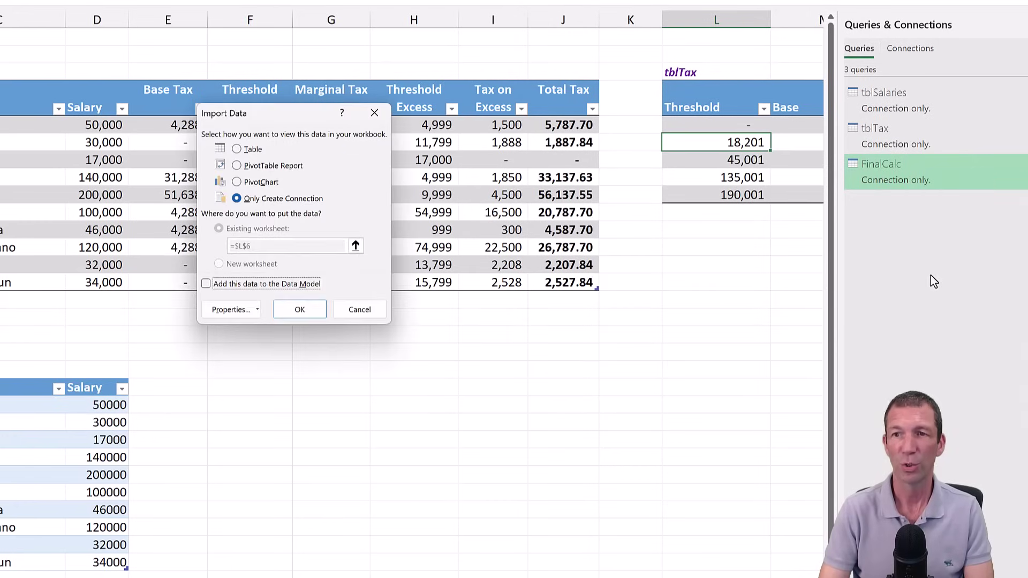
click(237, 150)
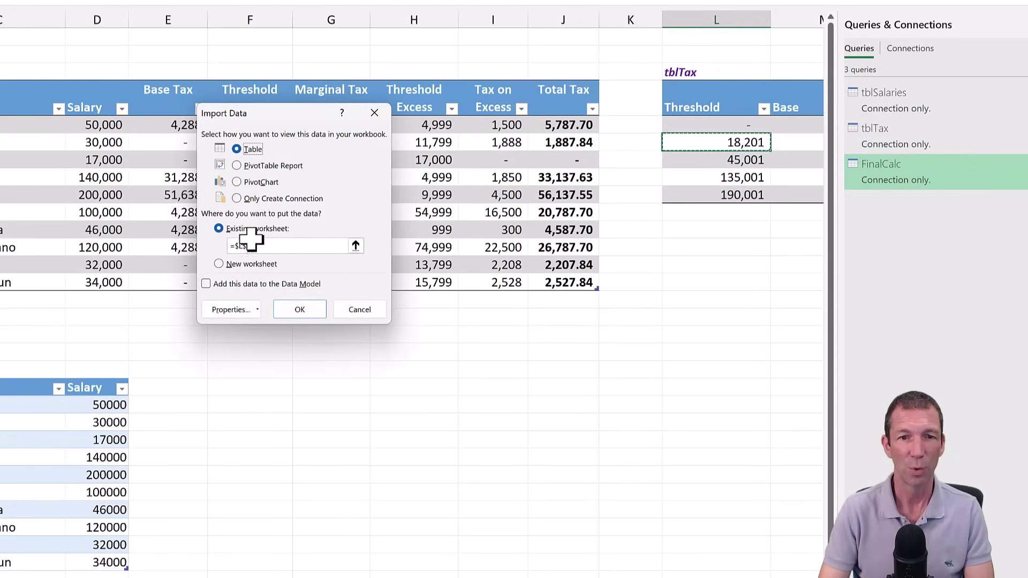
click(273, 386)
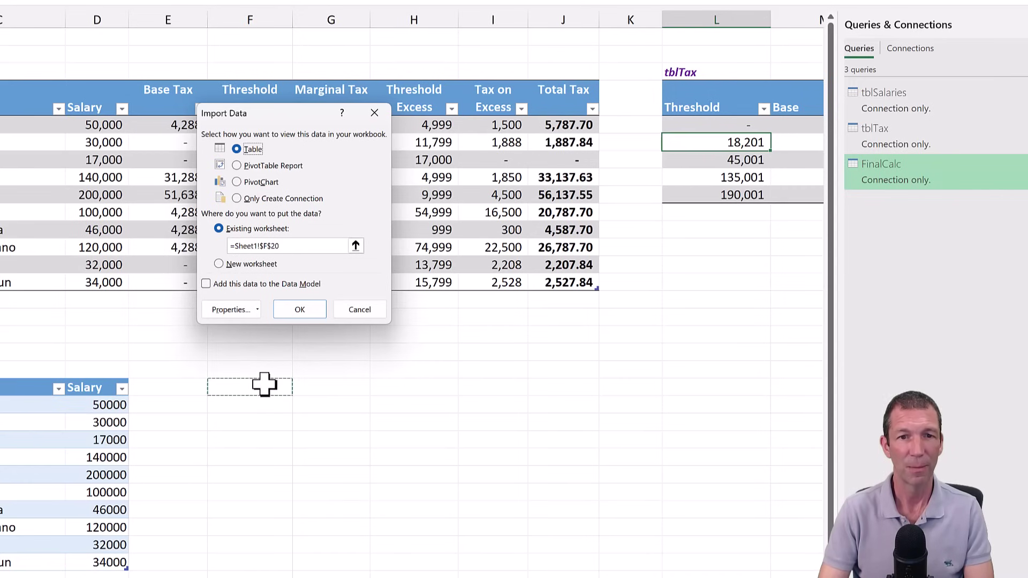
click(300, 309)
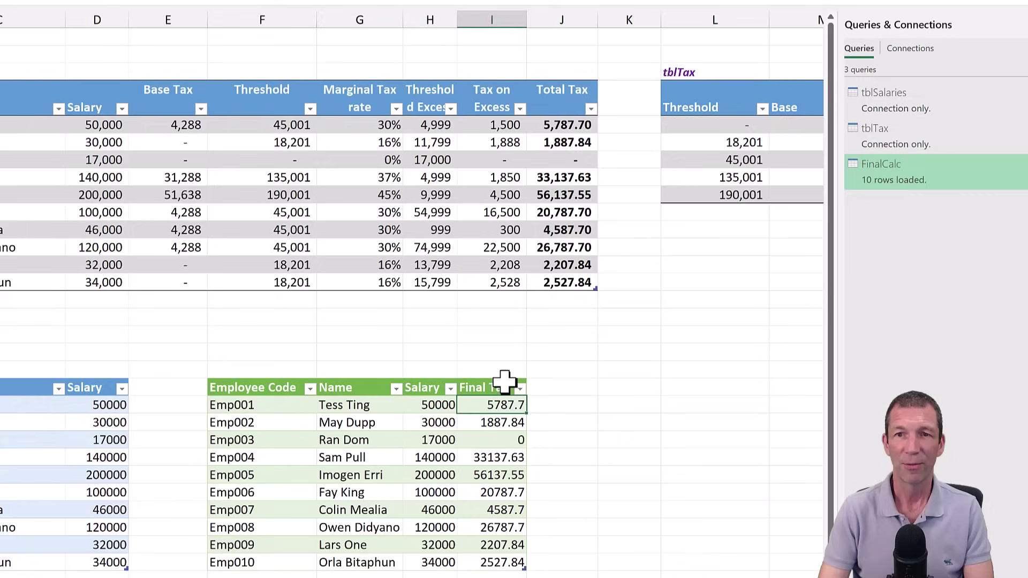
click(578, 138)
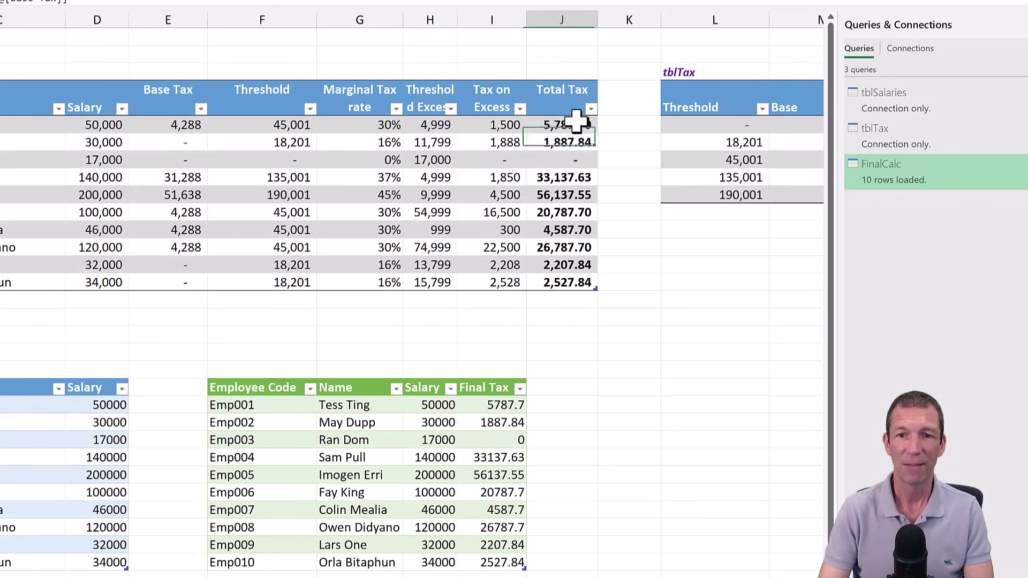
click(501, 422)
click(577, 139)
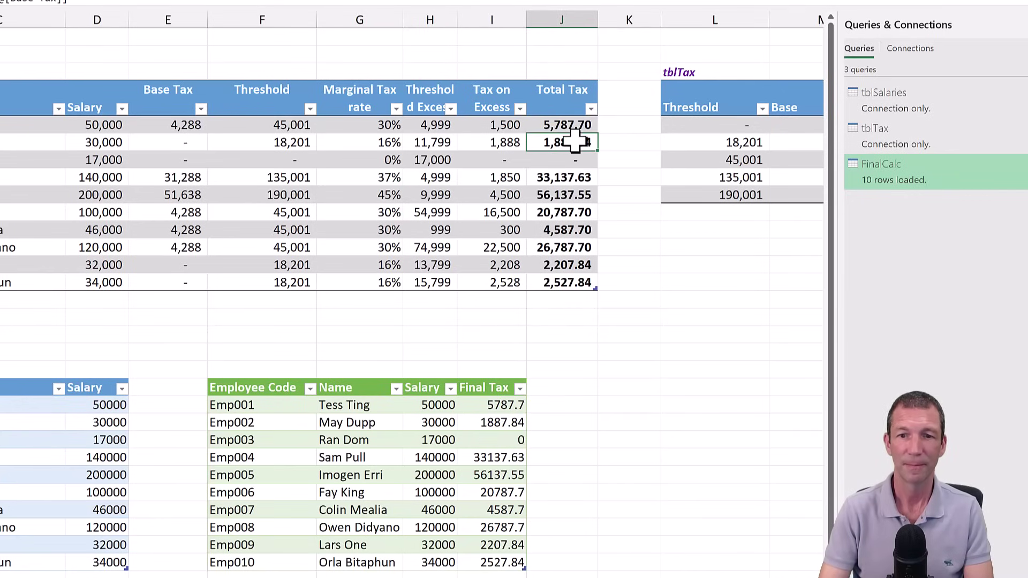
click(507, 472)
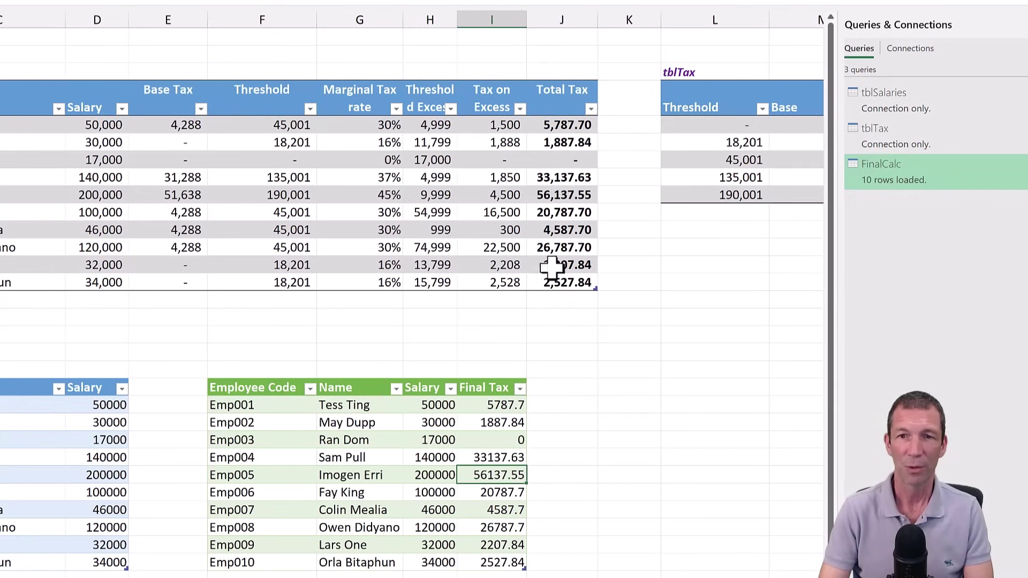
click(567, 196)
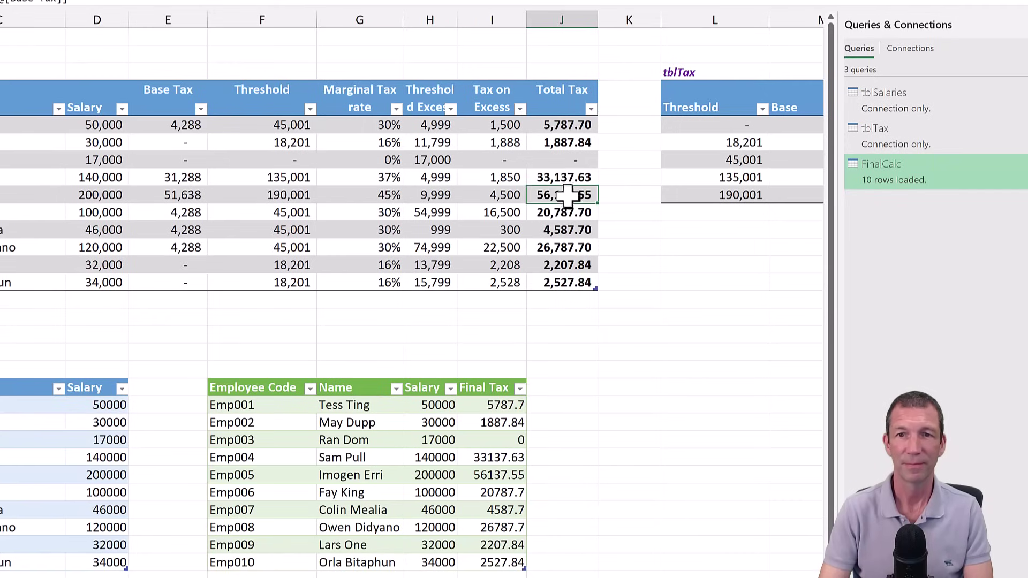
click(513, 543)
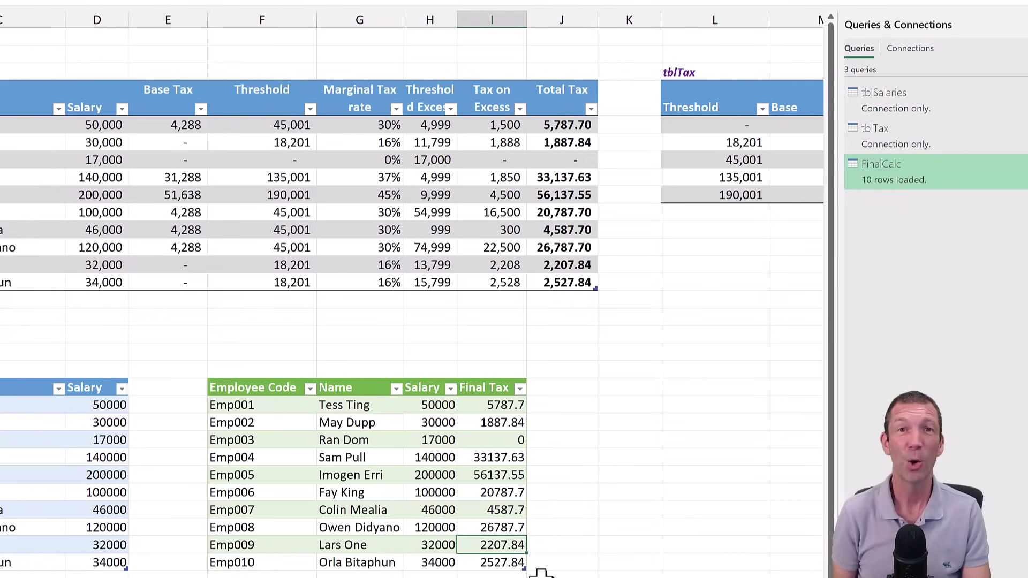